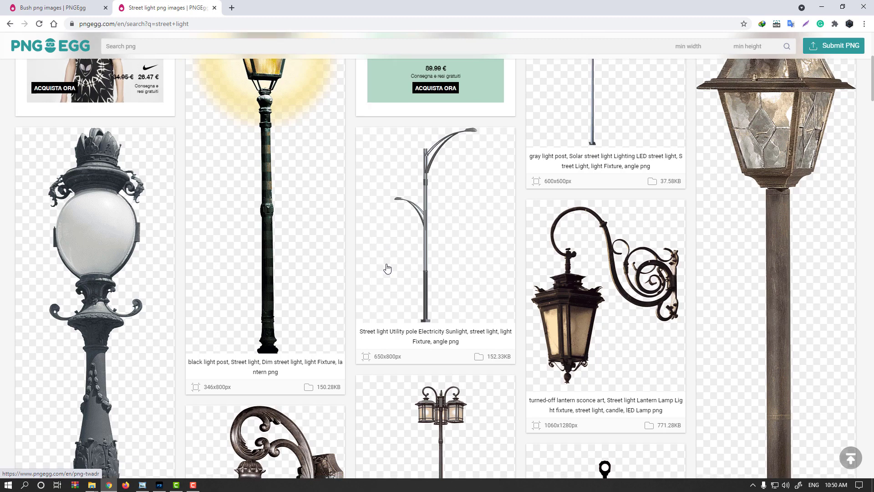
Browse the street light search results for a suitable lamp post image
{"action": "scroll", "coordinate": [556, 283], "scroll_direction": "down", "scroll_amount": 3}
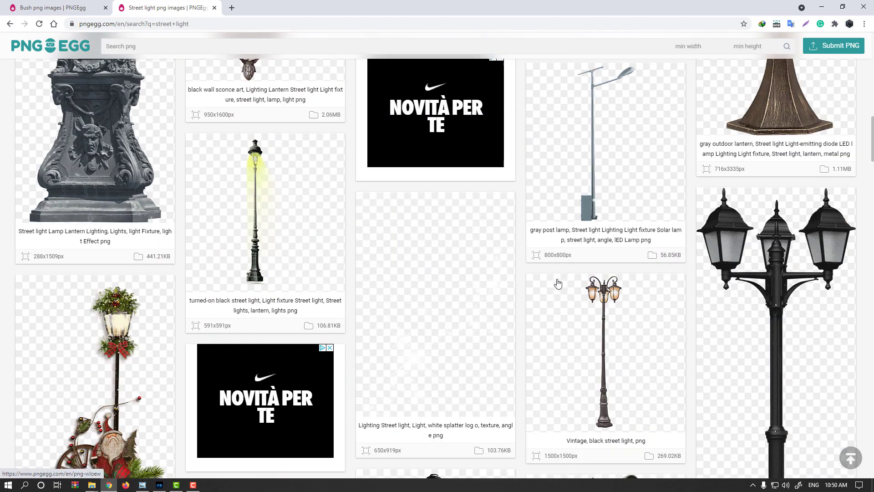
{"action": "scroll", "coordinate": [572, 273], "scroll_direction": "up", "scroll_amount": 5}
{"action": "scroll", "coordinate": [617, 268], "scroll_direction": "up", "scroll_amount": 10}
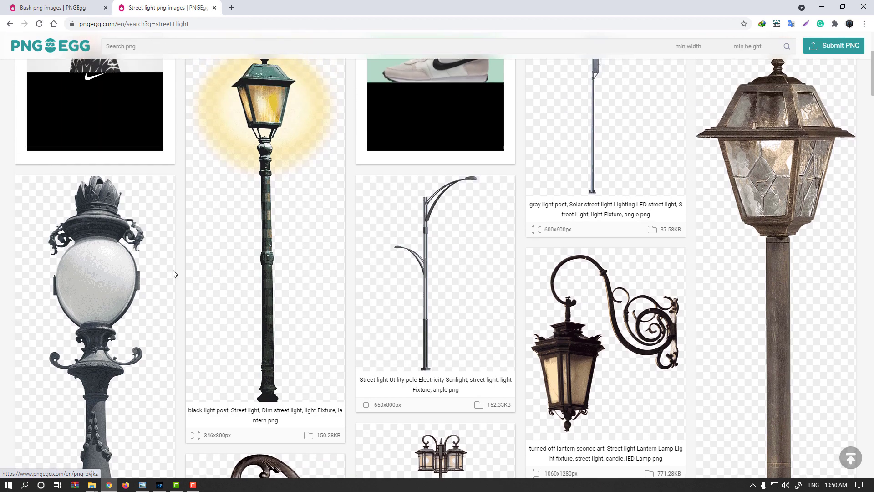
{"action": "scroll", "coordinate": [164, 267], "scroll_direction": "down", "scroll_amount": 2}
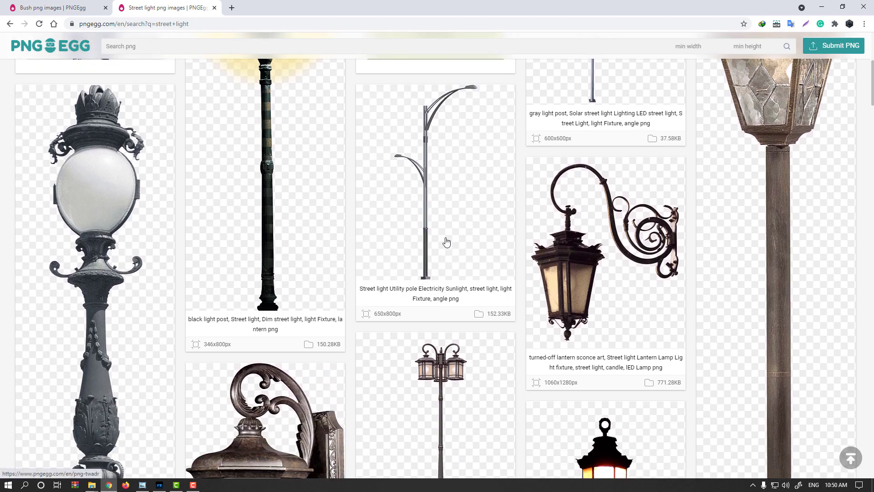
{"action": "scroll", "coordinate": [445, 242], "scroll_direction": "down", "scroll_amount": 12}
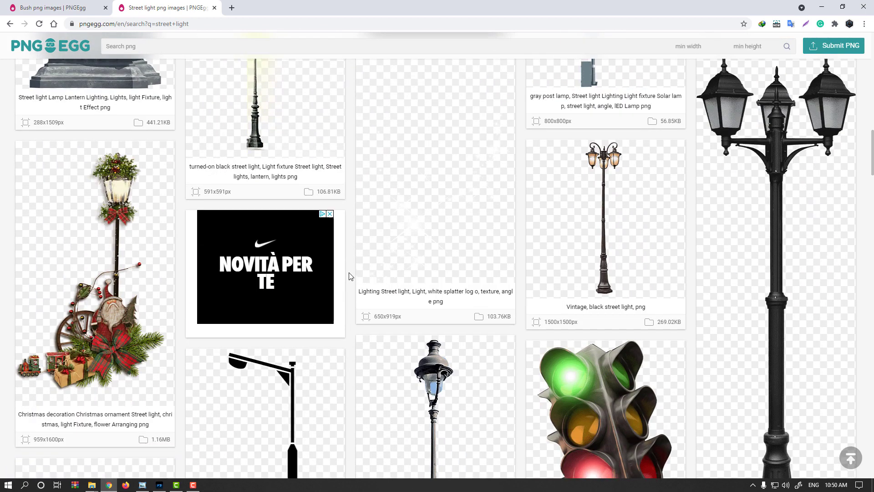
{"action": "scroll", "coordinate": [703, 299], "scroll_direction": "down", "scroll_amount": 3}
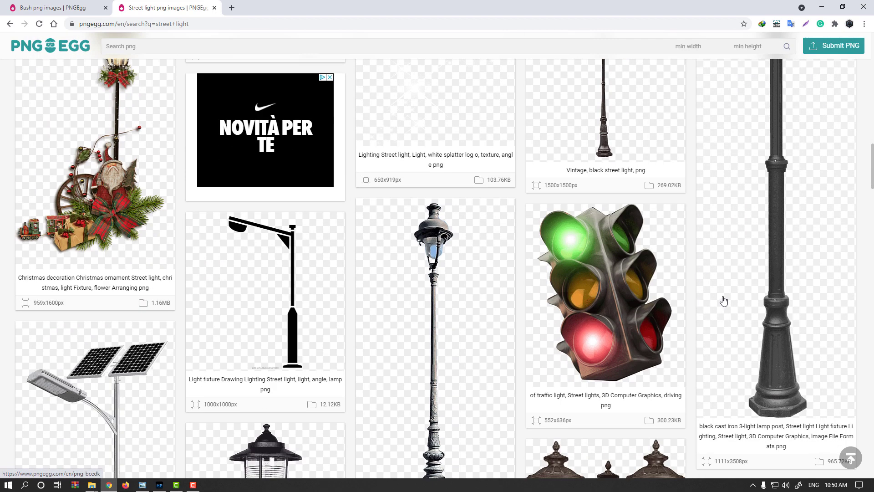
{"action": "scroll", "coordinate": [725, 300], "scroll_direction": "up", "scroll_amount": 6}
{"action": "scroll", "coordinate": [729, 300], "scroll_direction": "down", "scroll_amount": 6}
{"action": "scroll", "coordinate": [743, 299], "scroll_direction": "down", "scroll_amount": 3}
{"action": "scroll", "coordinate": [756, 295], "scroll_direction": "up", "scroll_amount": 3}
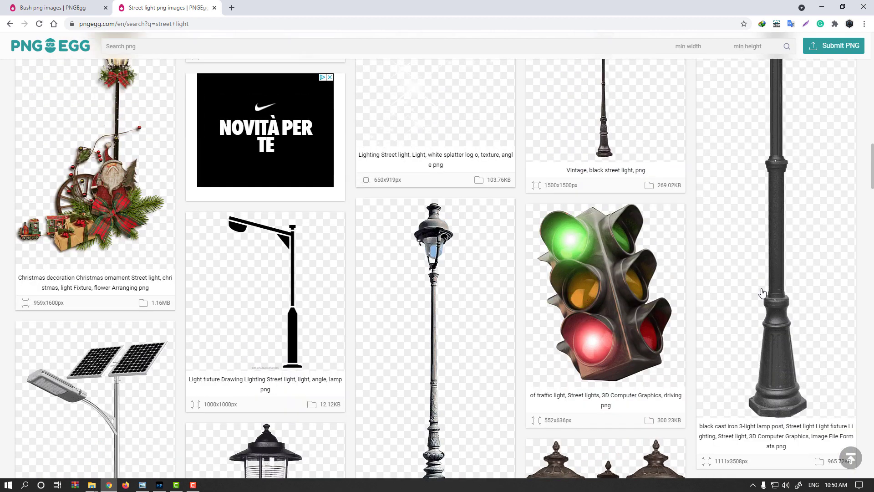
{"action": "scroll", "coordinate": [764, 296], "scroll_direction": "up", "scroll_amount": 3}
Open the black cast iron 3-light lamp post image page and download the PNG
{"action": "middle_click", "coordinate": [763, 300]}
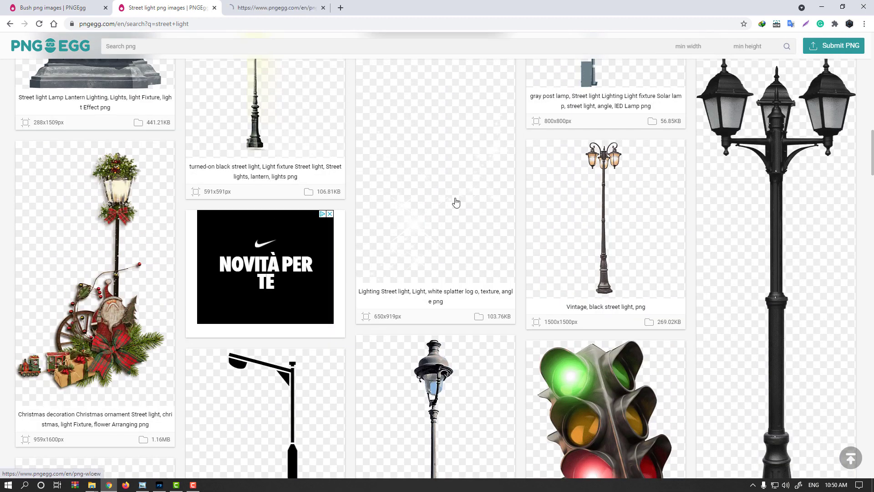
{"action": "left_click", "coordinate": [265, 9]}
{"action": "scroll", "coordinate": [410, 262], "scroll_direction": "down", "scroll_amount": 4}
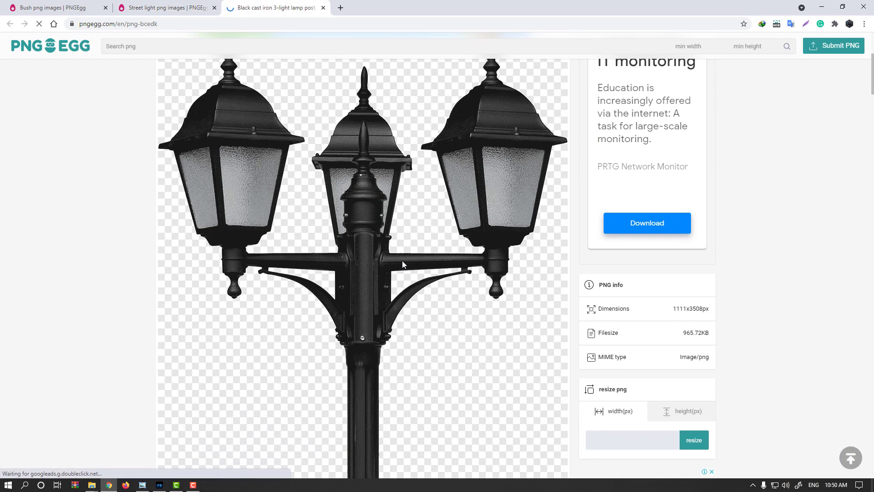
{"action": "scroll", "coordinate": [387, 255], "scroll_direction": "down", "scroll_amount": 15}
{"action": "scroll", "coordinate": [351, 310], "scroll_direction": "down", "scroll_amount": 15}
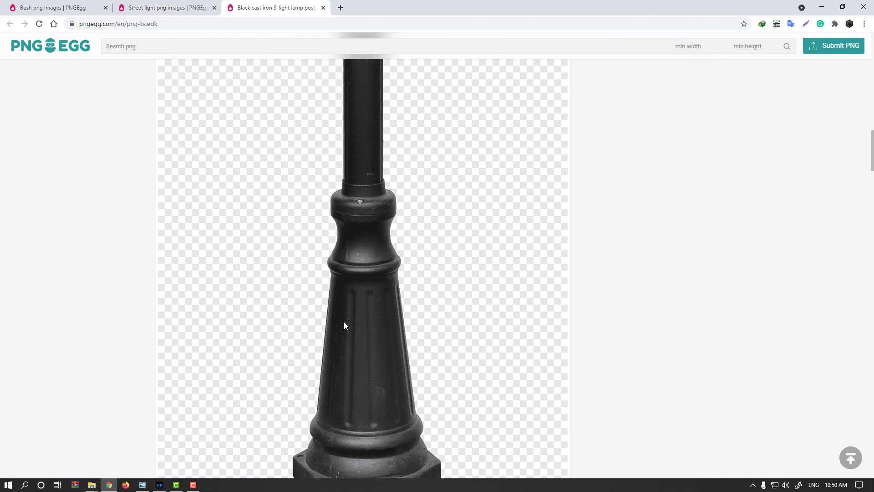
{"action": "scroll", "coordinate": [285, 303], "scroll_direction": "down", "scroll_amount": 2}
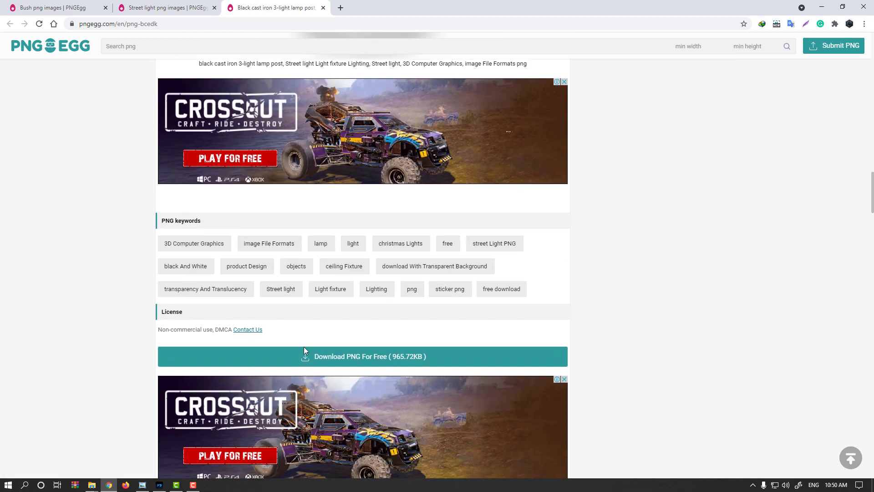
{"action": "left_click", "coordinate": [304, 355]}
Switch to Photoshop and place Street_Light_01.png in the Chapter4_Scene document as the top layer
{"action": "left_click_drag", "start_coordinate": [62, 465], "coordinate": [312, 295]}
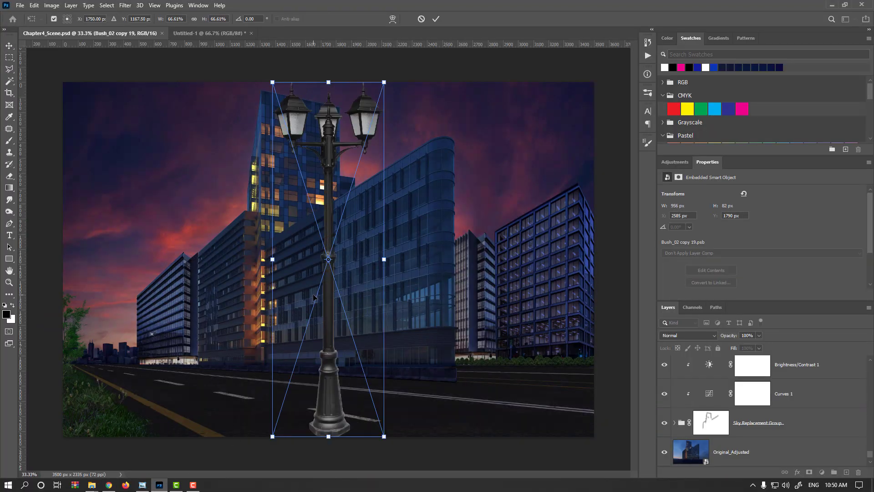
{"action": "key", "text": "Return"}
{"action": "scroll", "coordinate": [783, 428], "scroll_direction": "up", "scroll_amount": 2}
{"action": "scroll", "coordinate": [782, 428], "scroll_direction": "up", "scroll_amount": 3}
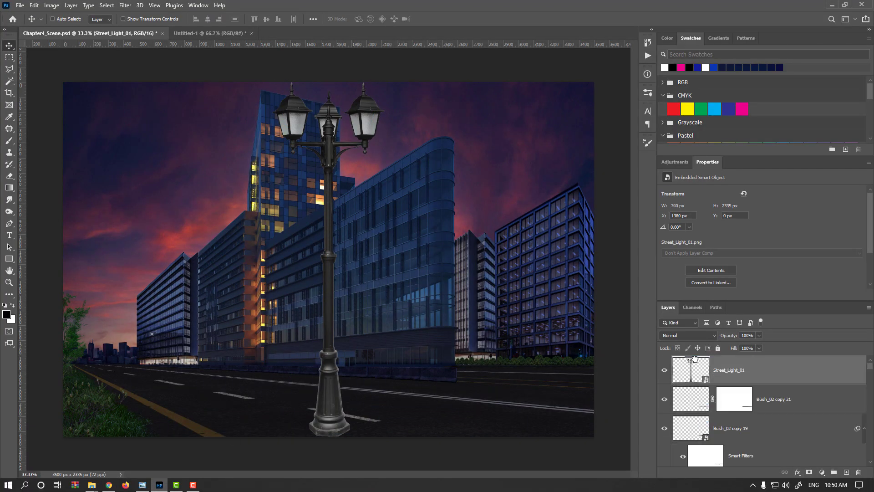
Scale the street light down to about 143 × 452 px and position it on the road beside the end of the concrete barrier
{"action": "left_click_drag", "start_coordinate": [279, 403], "coordinate": [237, 398]}
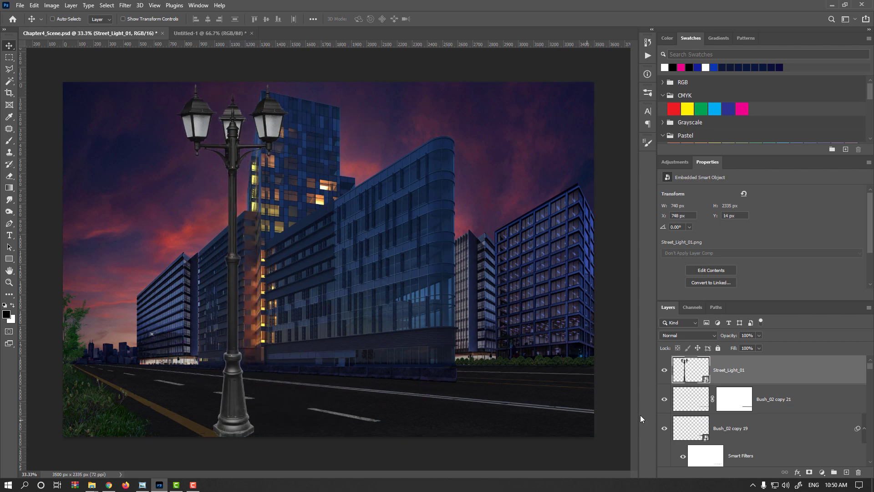
{"action": "key", "text": "ctrl+t"}
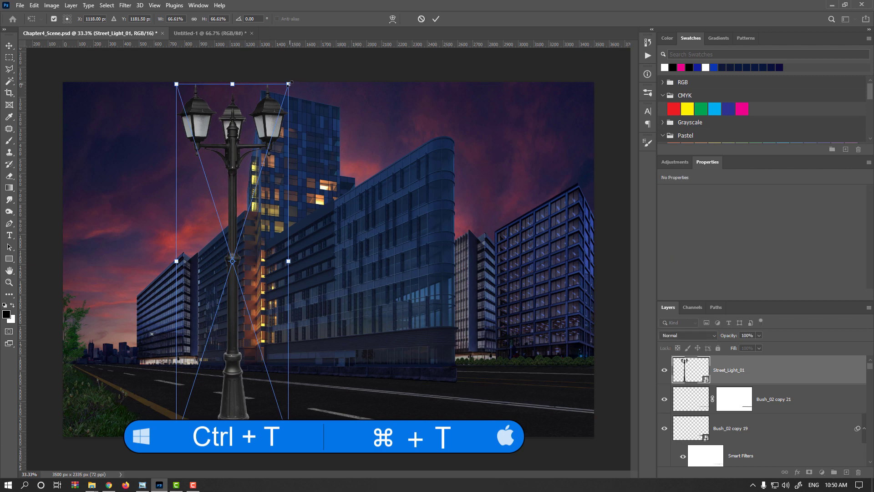
{"action": "left_click_drag", "start_coordinate": [288, 84], "coordinate": [216, 314]}
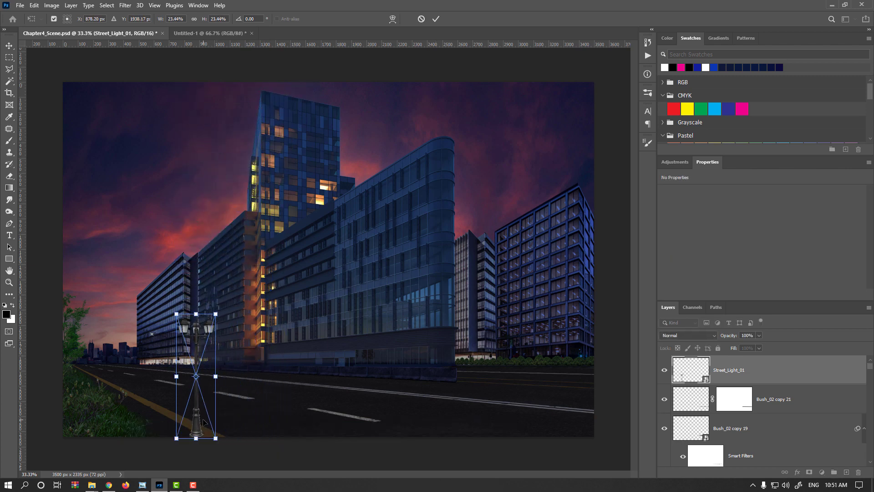
{"action": "key", "text": "Return"}
{"action": "scroll", "coordinate": [198, 434], "scroll_direction": "up", "scroll_amount": 4}
{"action": "left_click_drag", "start_coordinate": [461, 355], "coordinate": [465, 358]}
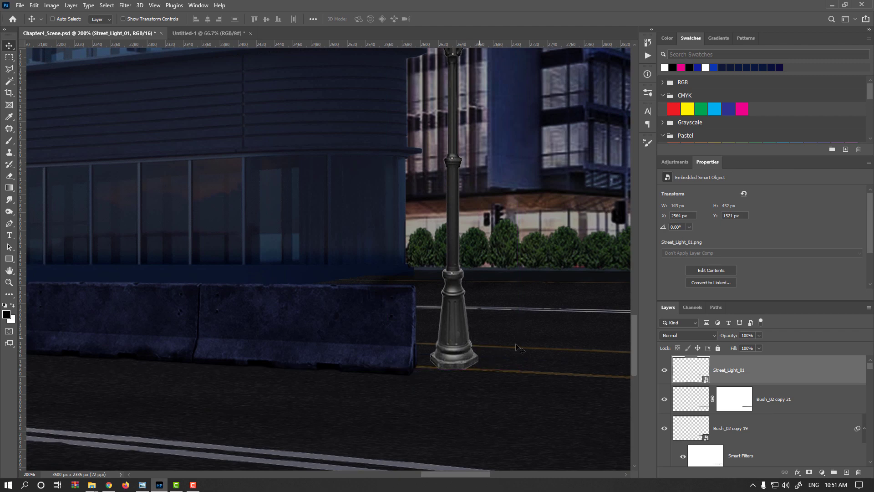
Shrink the street light to about 107 × 340 px and move it over the near end of the concrete barrier
{"action": "mouse_move", "coordinate": [690, 373]}
{"action": "left_mouse_down"}
{"action": "mouse_move", "coordinate": [719, 490]}
{"action": "mouse_move", "coordinate": [704, 456]}
{"action": "mouse_move", "coordinate": [693, 370]}
{"action": "left_mouse_up"}
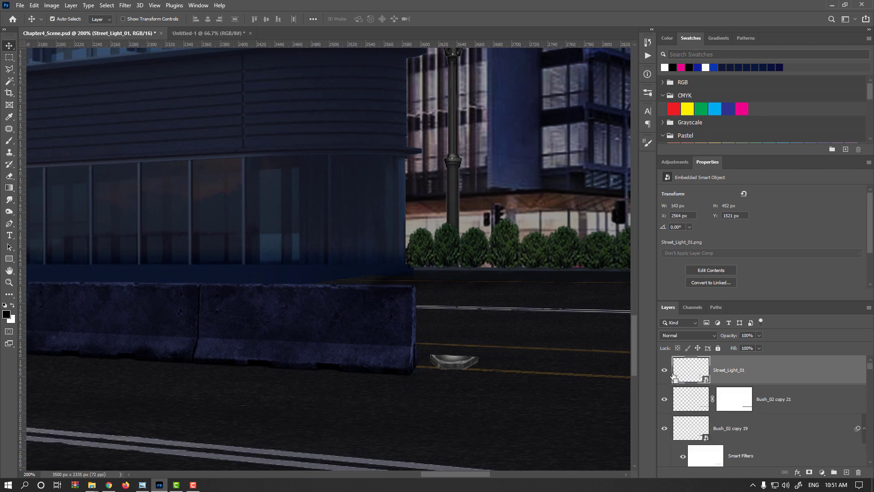
{"action": "left_click_drag", "start_coordinate": [477, 345], "coordinate": [408, 342]}
{"action": "scroll", "coordinate": [408, 343], "scroll_direction": "down", "scroll_amount": 2}
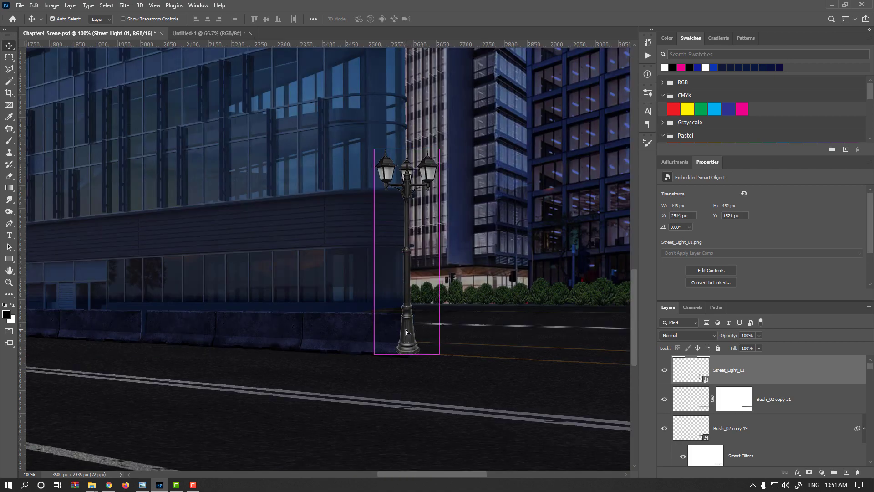
{"action": "key", "text": "ctrl+t"}
{"action": "left_click_drag", "start_coordinate": [438, 353], "coordinate": [424, 303]}
{"action": "key", "text": "Return"}
{"action": "left_click_drag", "start_coordinate": [403, 260], "coordinate": [457, 355]}
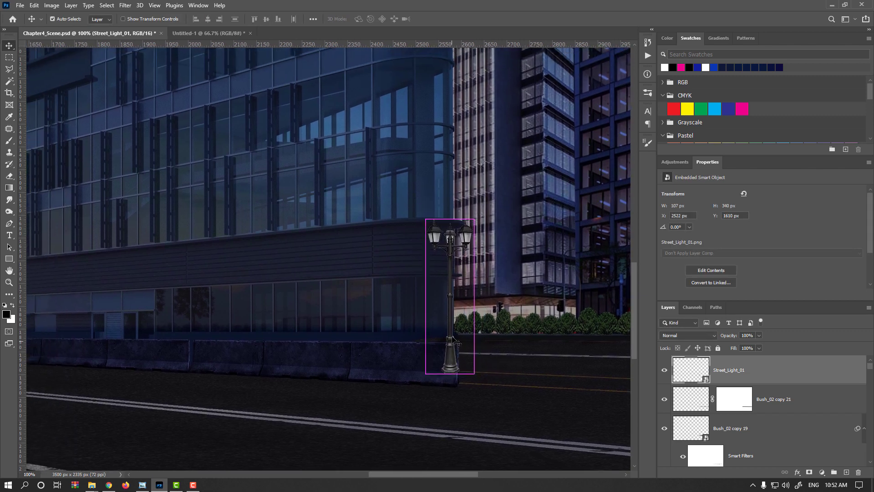
Scale the street light to about 88 × 281 px and stand it in front of the barrier's end at the building corner
{"action": "key", "text": "ctrl+t"}
{"action": "left_click_drag", "start_coordinate": [474, 220], "coordinate": [459, 241]}
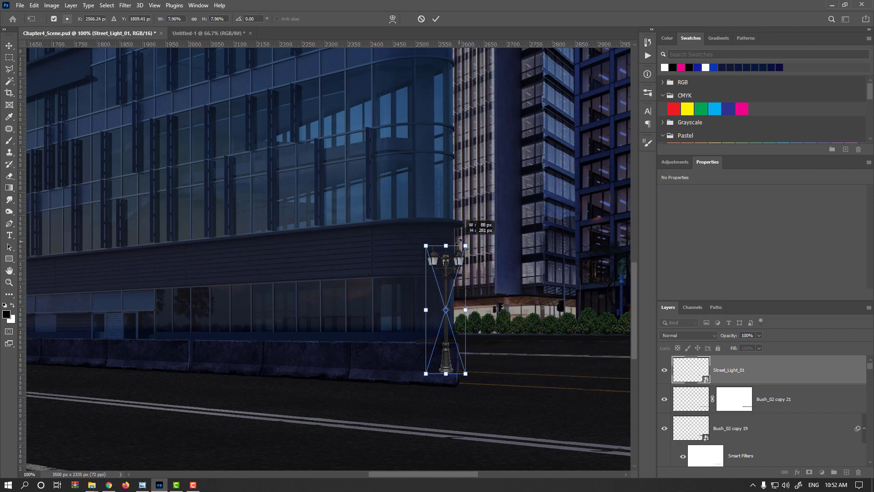
{"action": "key", "text": "Return"}
{"action": "left_click_drag", "start_coordinate": [457, 373], "coordinate": [516, 394]}
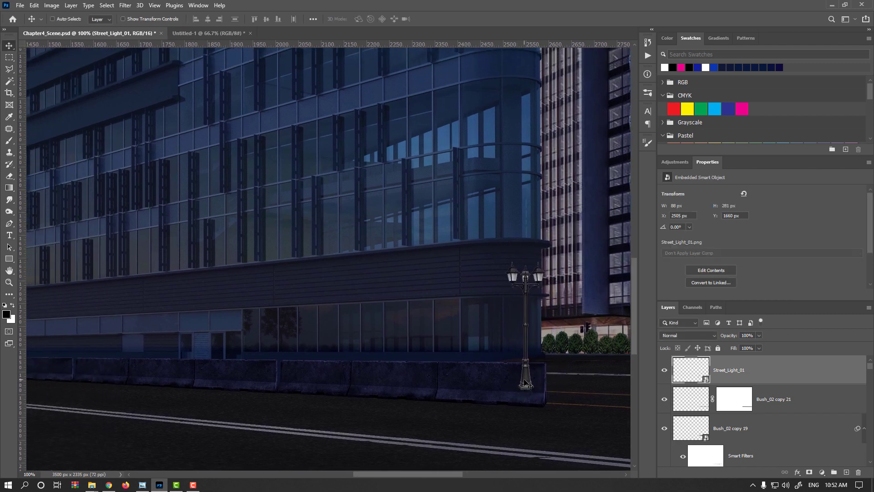
Load the street light's outline as a selection and add it to the Street_Light_01 layer as a mask
{"action": "key", "text": "ctrl+plus"}
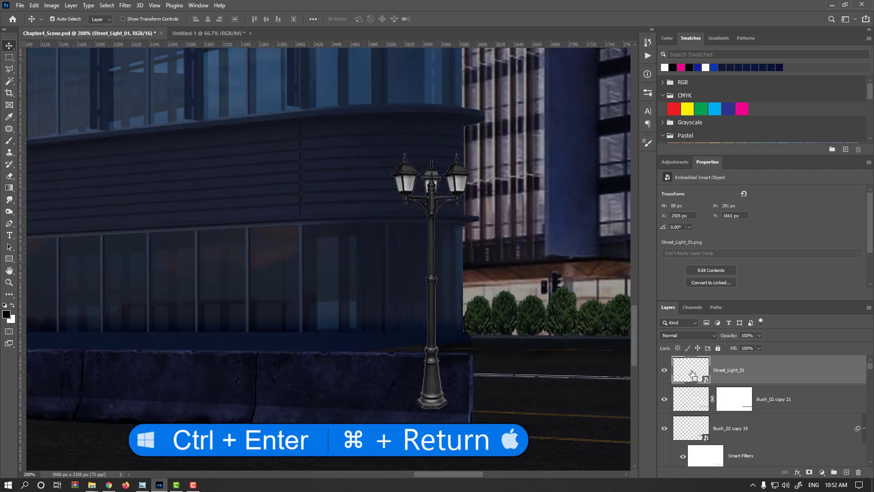
{"action": "left_click", "coordinate": [692, 374], "text": "ctrl"}
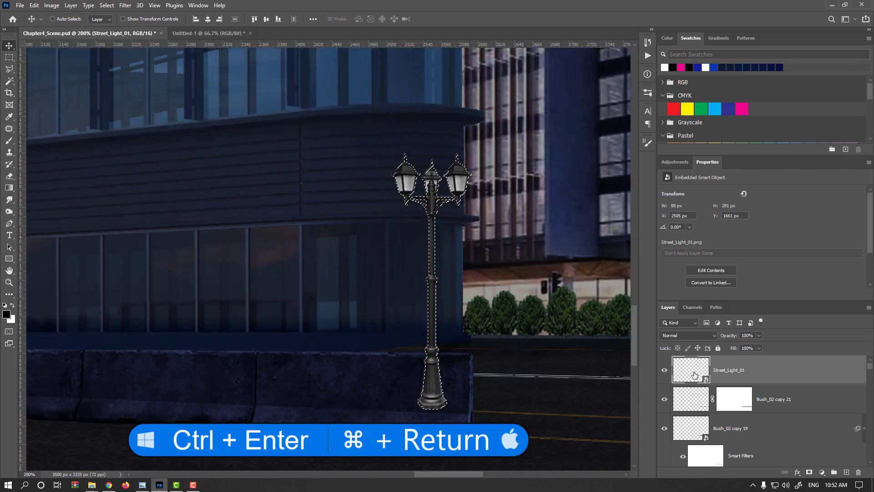
{"action": "left_click", "coordinate": [809, 472]}
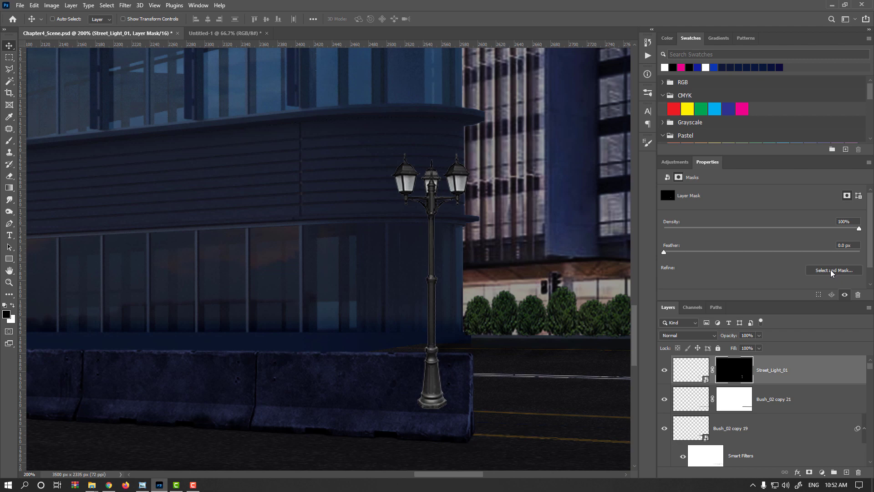
Refine the street light mask with Feather 0.5 px, Contrast 5% and Shift Edge -9%, and compare the layer with and without it
{"action": "left_click", "coordinate": [832, 270]}
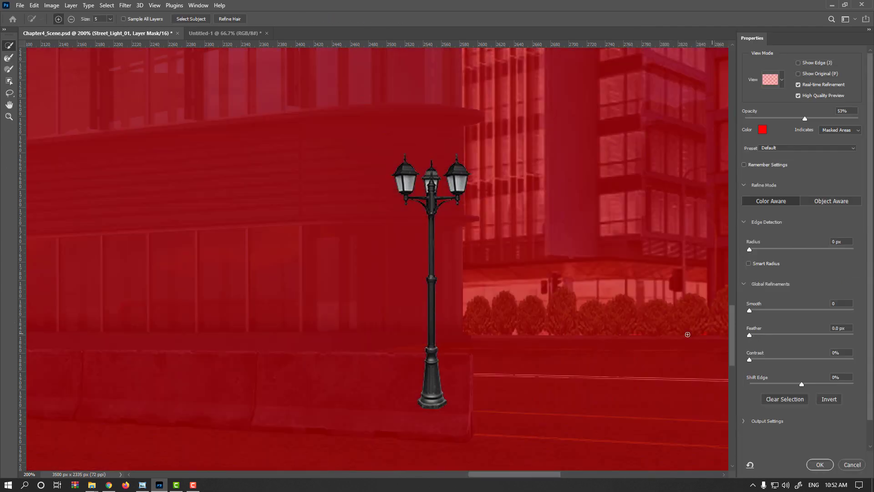
{"action": "left_click_drag", "start_coordinate": [802, 385], "coordinate": [797, 386]}
{"action": "left_click", "coordinate": [753, 333]}
{"action": "left_click", "coordinate": [755, 359]}
{"action": "left_click", "coordinate": [752, 337]}
{"action": "left_click_drag", "start_coordinate": [793, 383], "coordinate": [797, 382]}
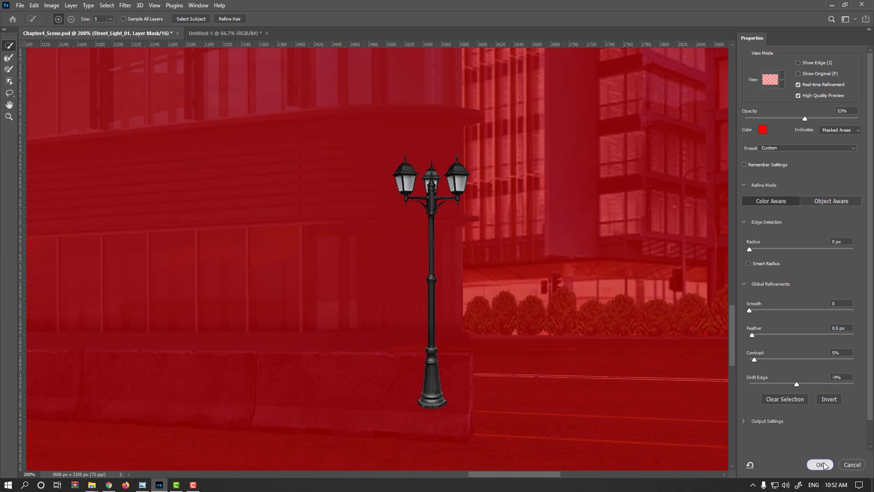
{"action": "key", "text": "Return"}
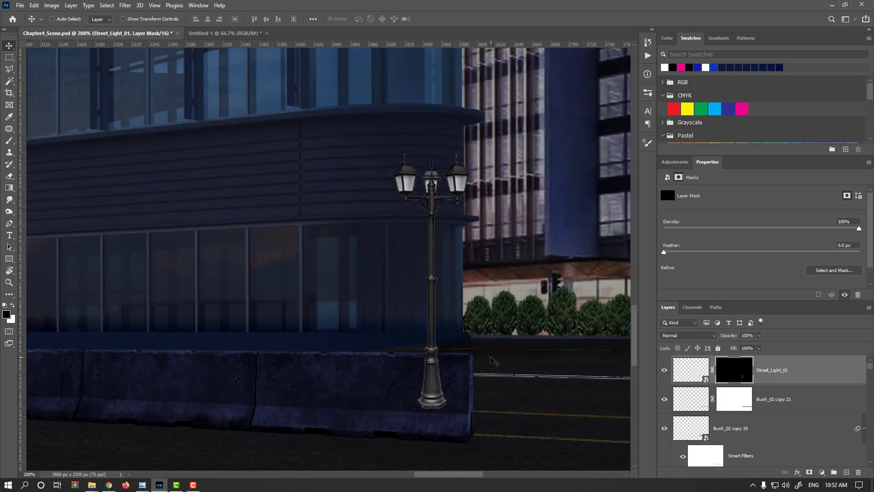
{"action": "left_click", "coordinate": [733, 377], "text": "shift"}
{"action": "left_click", "coordinate": [732, 377], "text": "shift"}
Darken the street light image with a Curves adjustment, mapping RGB input 144 to output 114
{"action": "left_click", "coordinate": [691, 378]}
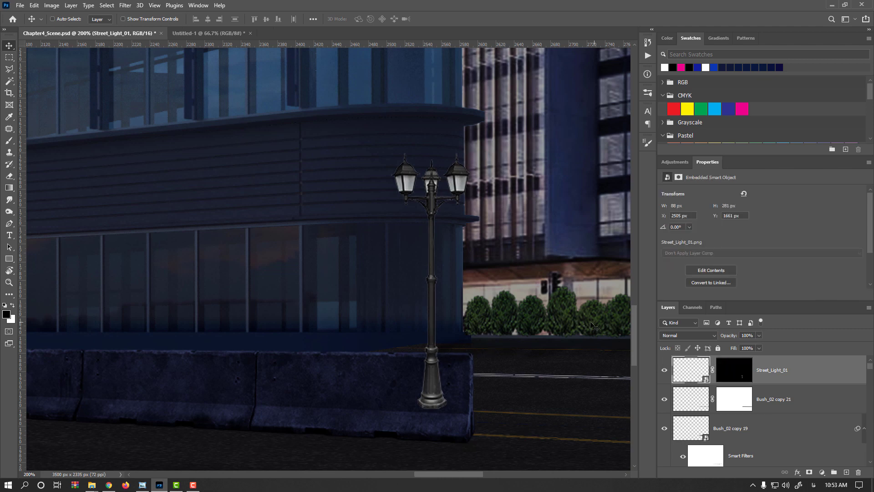
{"action": "key", "text": "ctrl+m"}
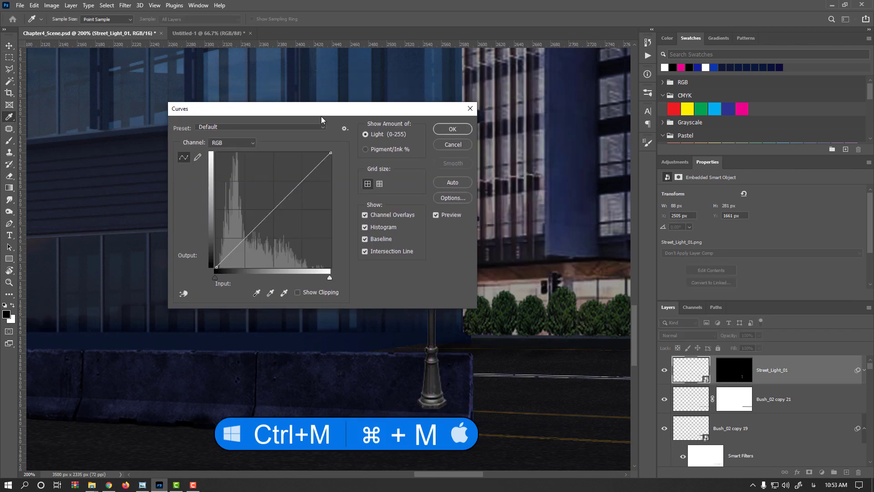
{"action": "left_click_drag", "start_coordinate": [322, 120], "coordinate": [666, 86]}
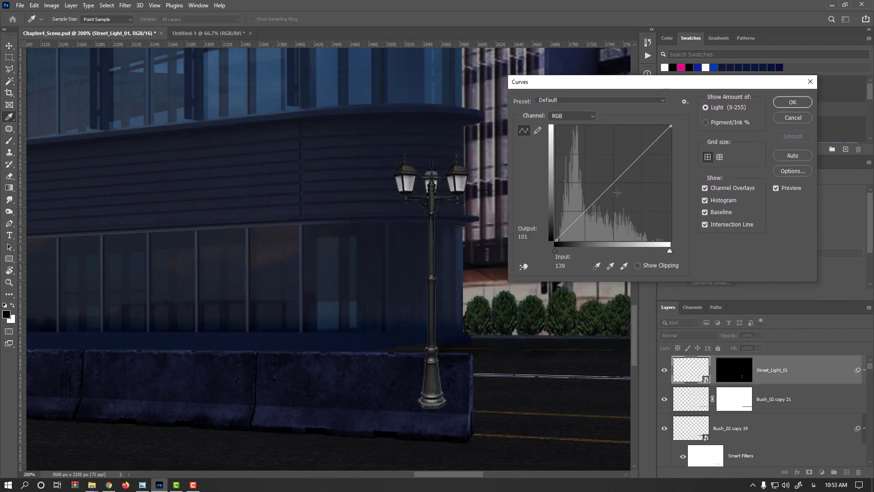
{"action": "left_click_drag", "start_coordinate": [618, 193], "coordinate": [621, 189]}
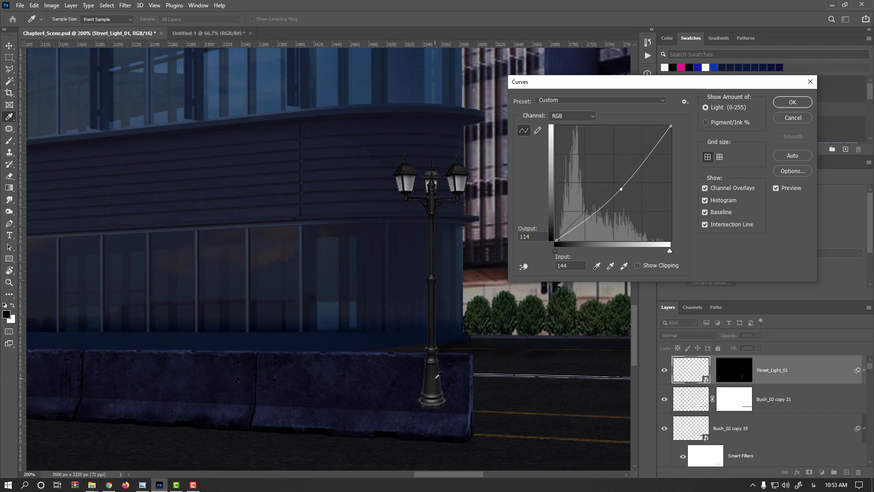
{"action": "key", "text": "Return"}
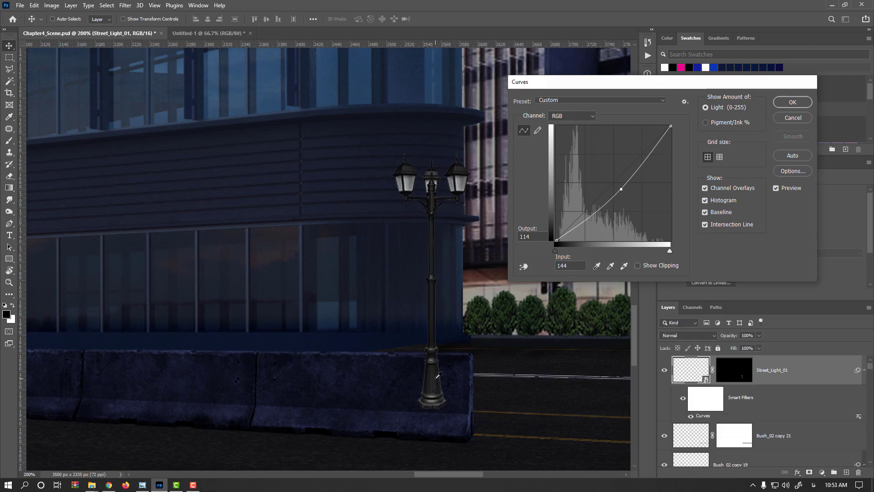
Paint with a small black brush at 100% opacity on the street light's mask to clean the leftover fringe along its edges
{"action": "key", "text": "v"}
{"action": "scroll", "coordinate": [436, 339], "scroll_direction": "up", "scroll_amount": 3}
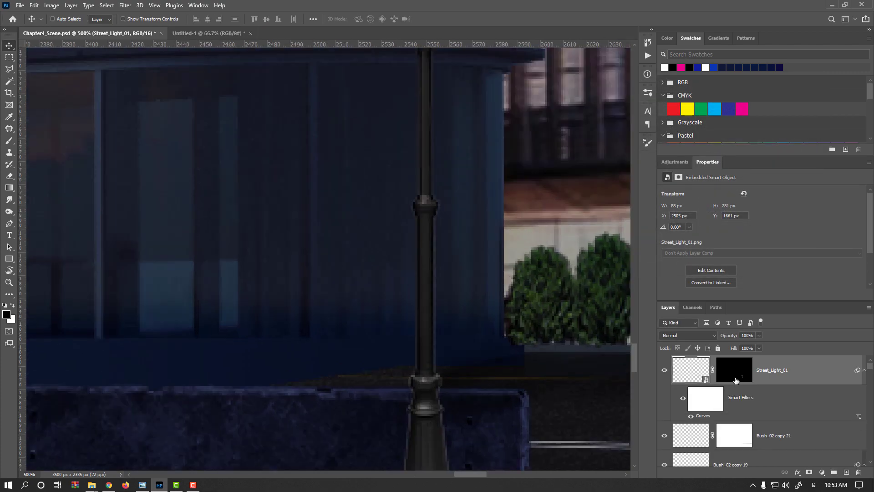
{"action": "left_click", "coordinate": [734, 370]}
{"action": "scroll", "coordinate": [465, 294], "scroll_direction": "down", "scroll_amount": 2}
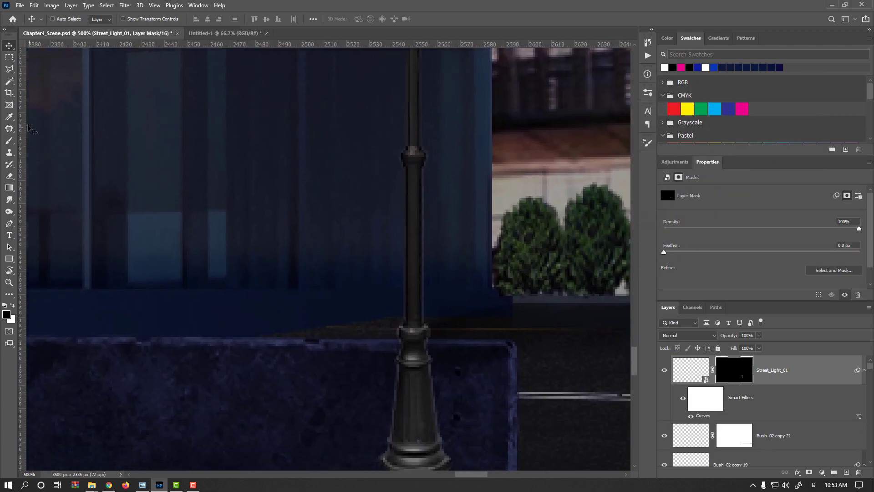
{"action": "left_click", "coordinate": [9, 140]}
{"action": "left_click_drag", "start_coordinate": [463, 204], "coordinate": [448, 200]}
{"action": "left_click_drag", "start_coordinate": [240, 22], "coordinate": [332, 25]}
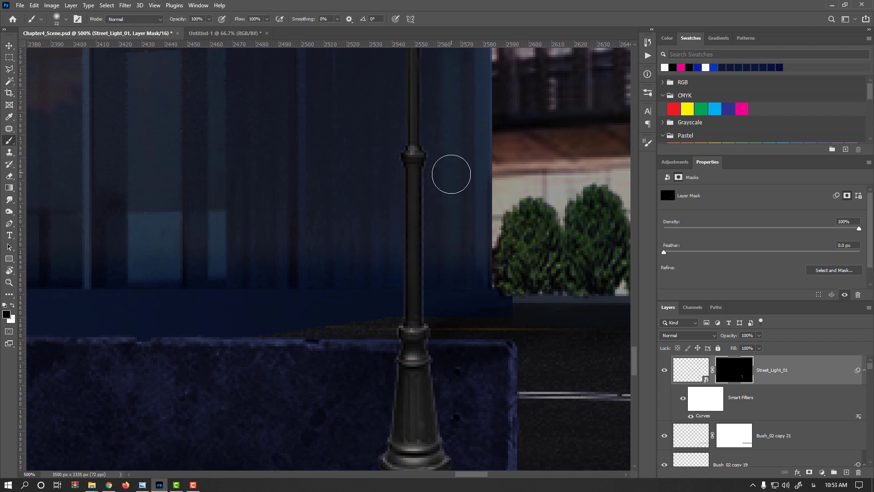
{"action": "mouse_move", "coordinate": [451, 175]}
{"action": "left_mouse_down"}
{"action": "mouse_move", "coordinate": [447, 203]}
{"action": "mouse_move", "coordinate": [460, 276]}
{"action": "mouse_move", "coordinate": [448, 192]}
{"action": "left_mouse_up"}
{"action": "key", "text": "shift"}
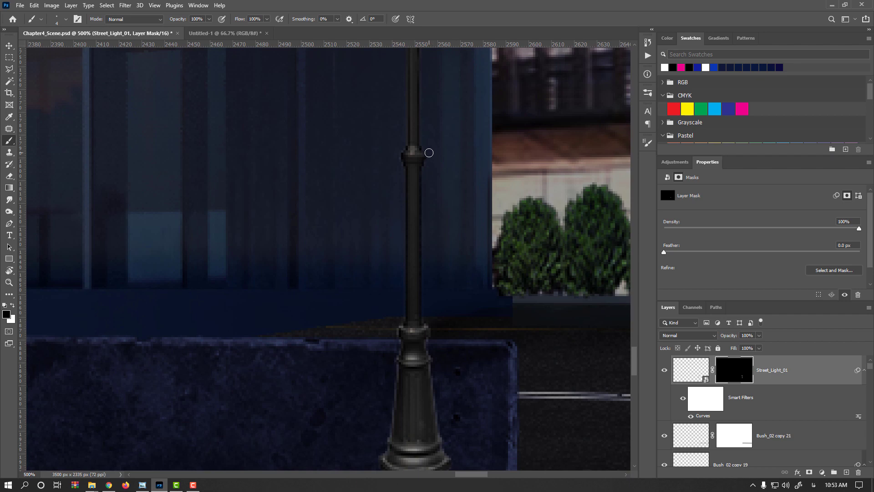
{"action": "left_click_drag", "start_coordinate": [418, 305], "coordinate": [412, 230]}
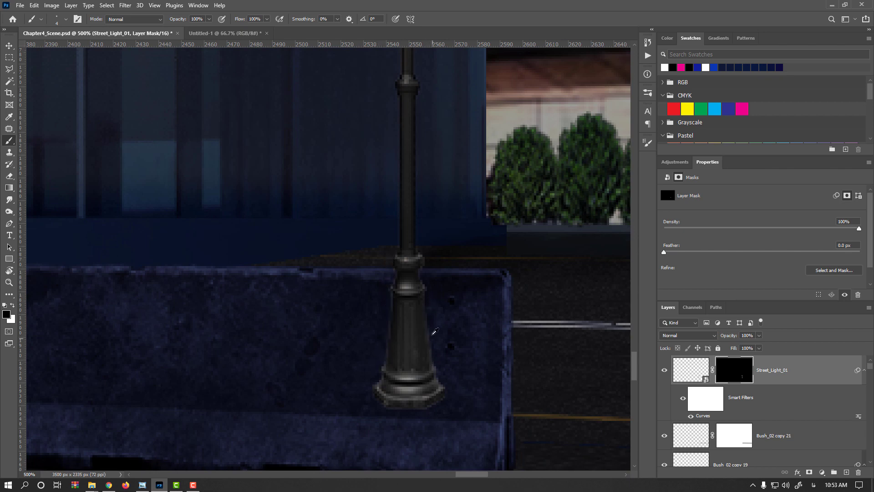
{"action": "scroll", "coordinate": [435, 331], "scroll_direction": "down", "scroll_amount": 1}
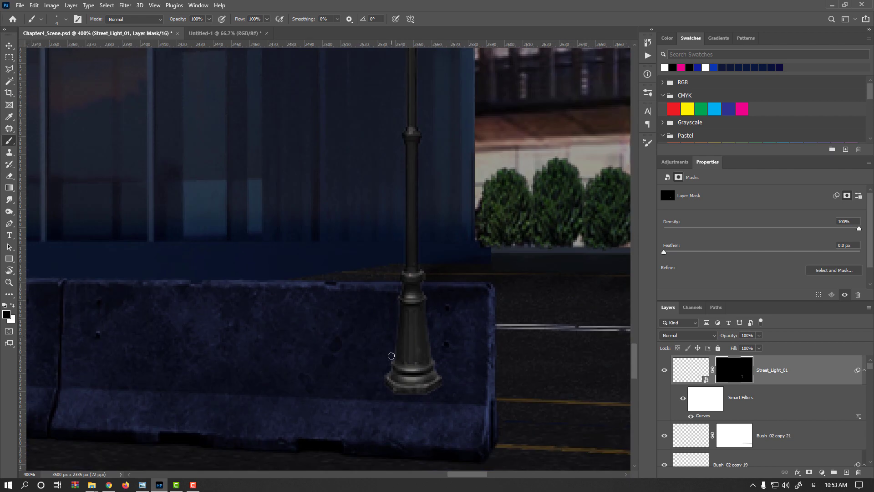
{"action": "scroll", "coordinate": [433, 242], "scroll_direction": "up", "scroll_amount": 5}
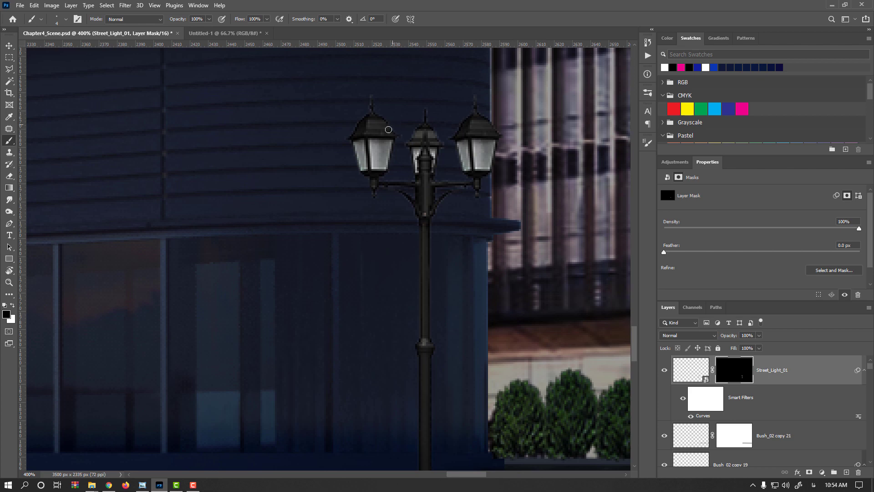
{"action": "scroll", "coordinate": [392, 237], "scroll_direction": "down", "scroll_amount": 2}
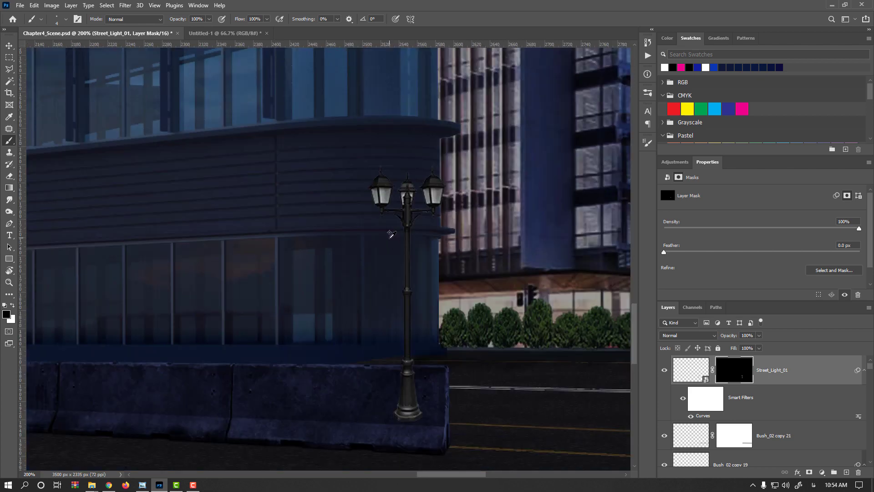
Add a second Curves adjustment to the street light image and raise its Blue channel, mapping input 118 to output 138
{"action": "left_click", "coordinate": [676, 371]}
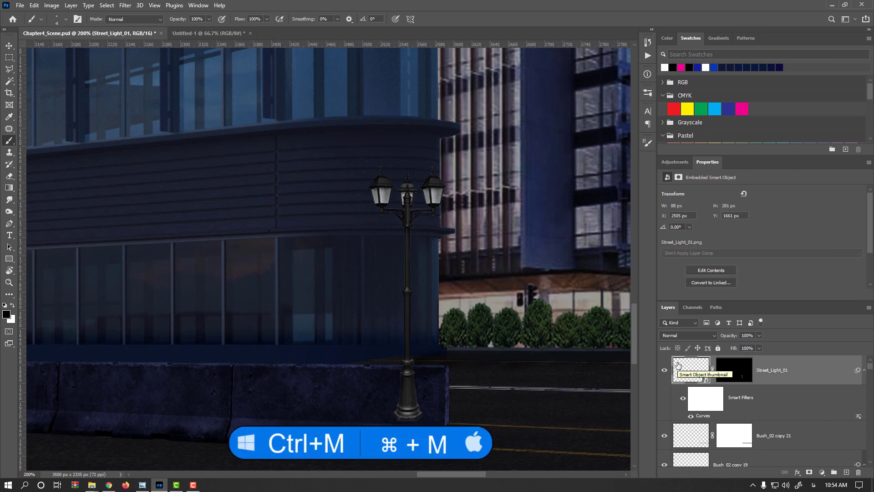
{"action": "key", "text": "ctrl+m"}
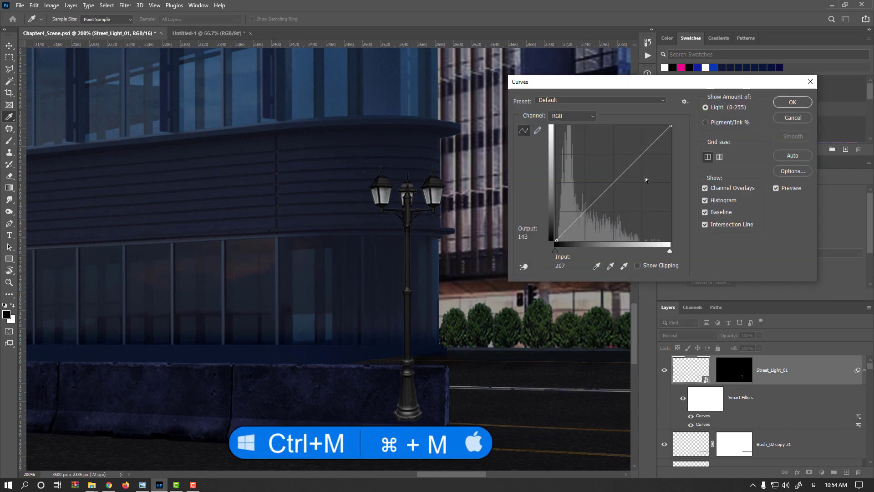
{"action": "left_click", "coordinate": [559, 117]}
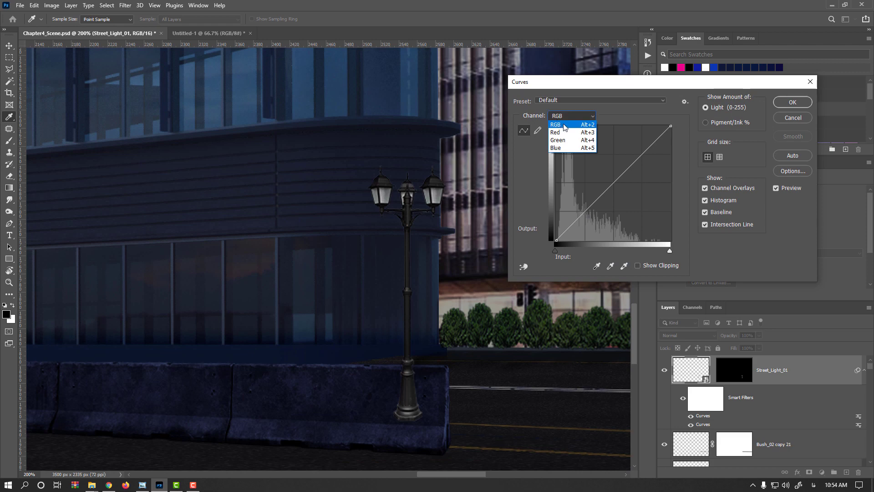
{"action": "left_click", "coordinate": [567, 148]}
{"action": "left_click_drag", "start_coordinate": [612, 186], "coordinate": [611, 178]}
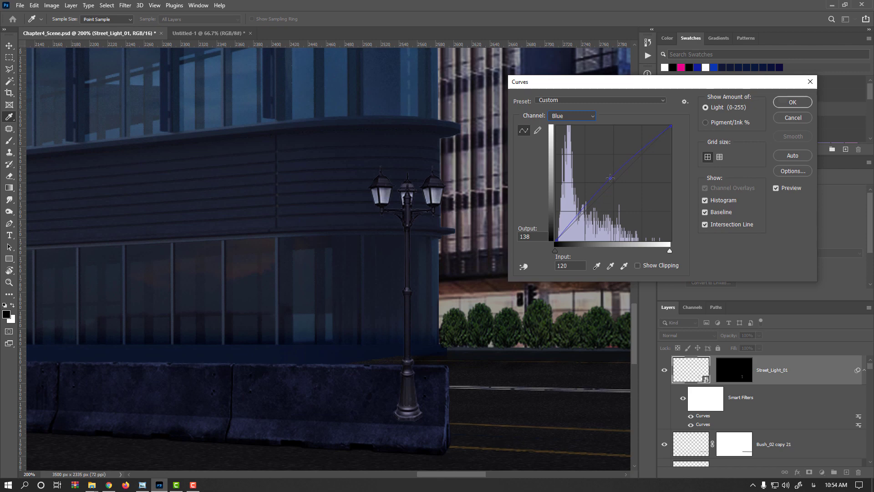
Raise the Red curve from input 123 to output 132 and lower the Green curve from input 136 to output 123
{"action": "left_click", "coordinate": [584, 117]}
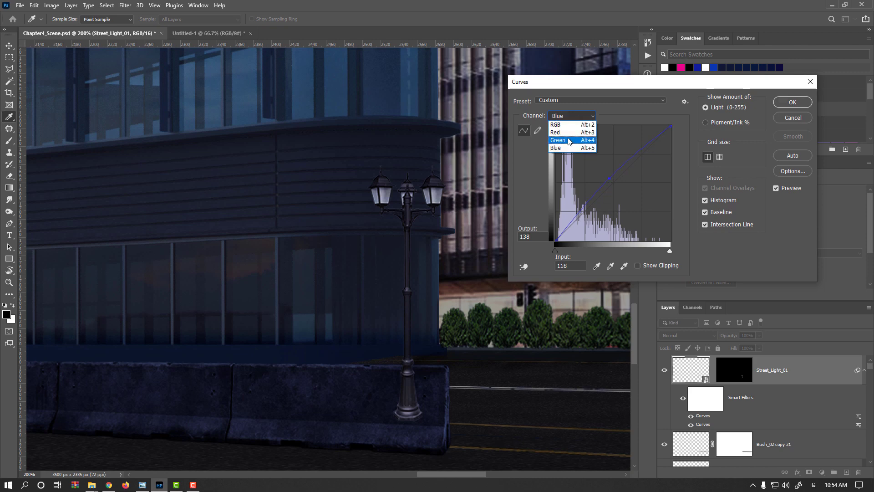
{"action": "left_click", "coordinate": [573, 139]}
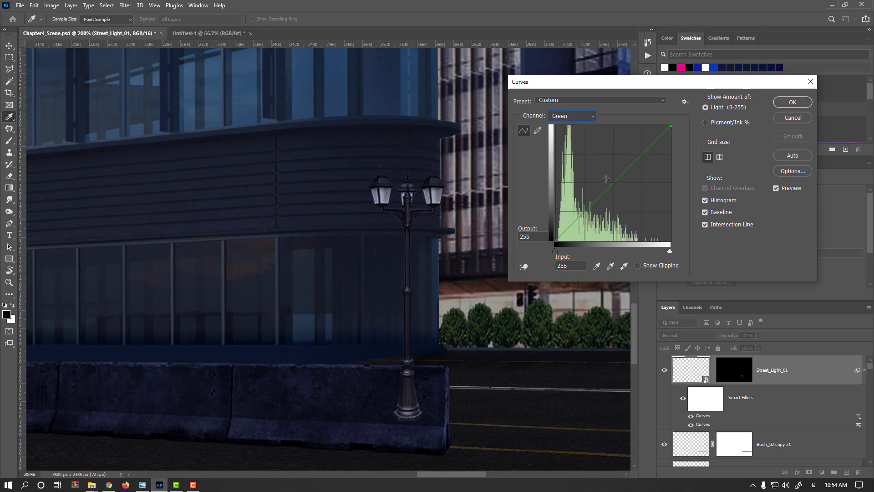
{"action": "left_click", "coordinate": [574, 132]}
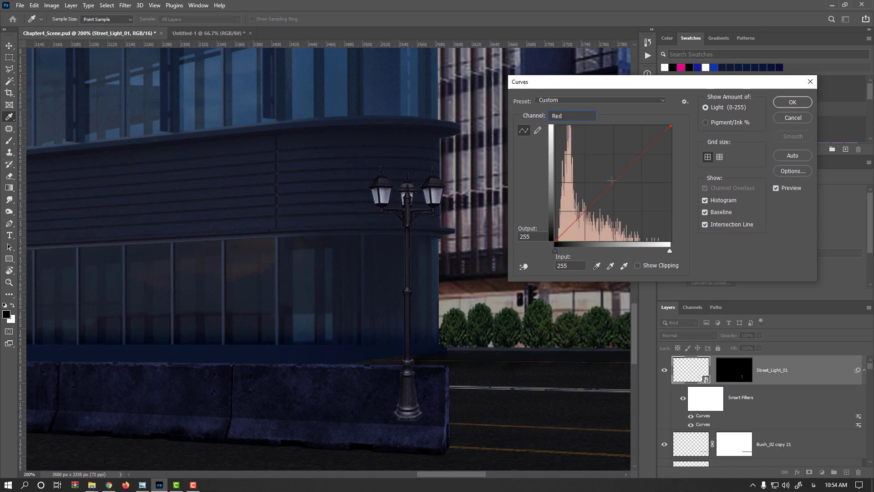
{"action": "left_click", "coordinate": [611, 180]}
{"action": "left_click", "coordinate": [576, 117]}
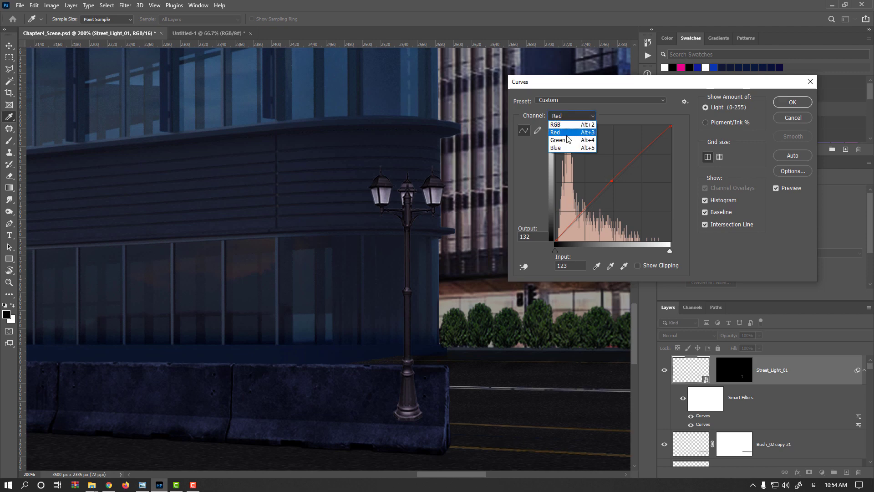
{"action": "left_click", "coordinate": [574, 132]}
{"action": "left_click_drag", "start_coordinate": [614, 183], "coordinate": [619, 185]}
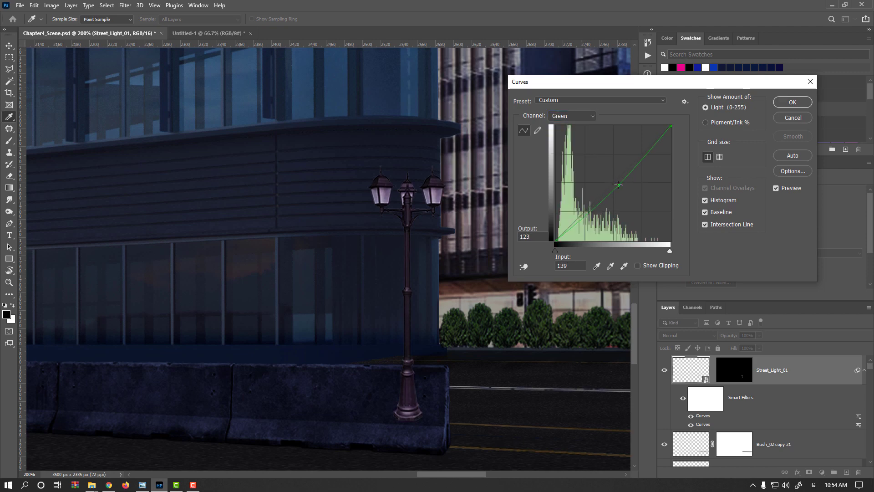
Lower the midpoint of the Red curve slightly, compare the street light with and without the preview, and apply the Curves adjustment
{"action": "left_click", "coordinate": [573, 116]}
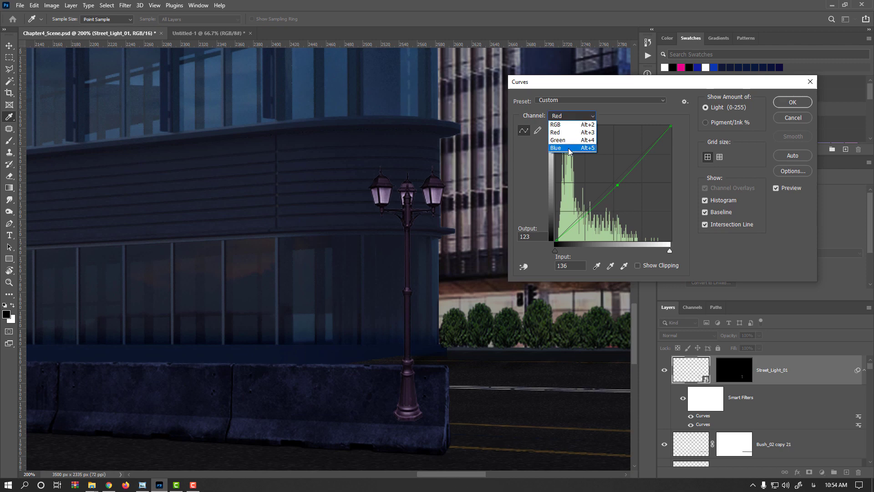
{"action": "left_click", "coordinate": [572, 149]}
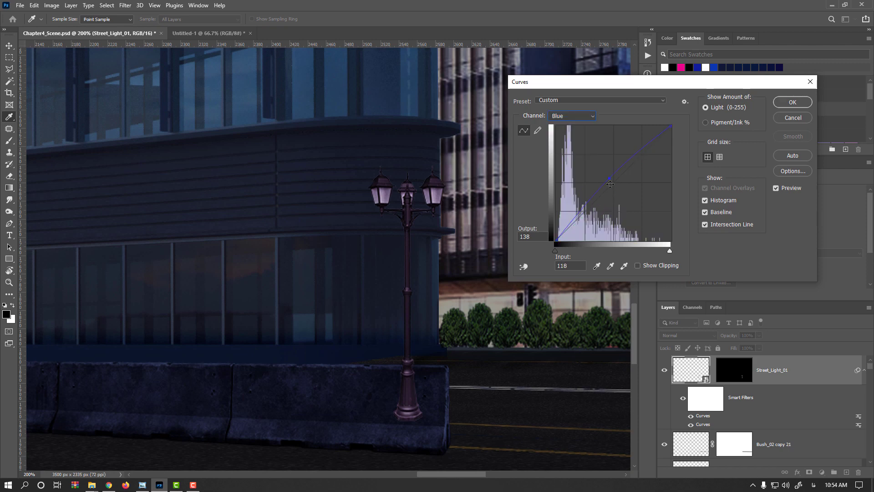
{"action": "left_click", "coordinate": [559, 117]}
{"action": "left_click", "coordinate": [569, 133]}
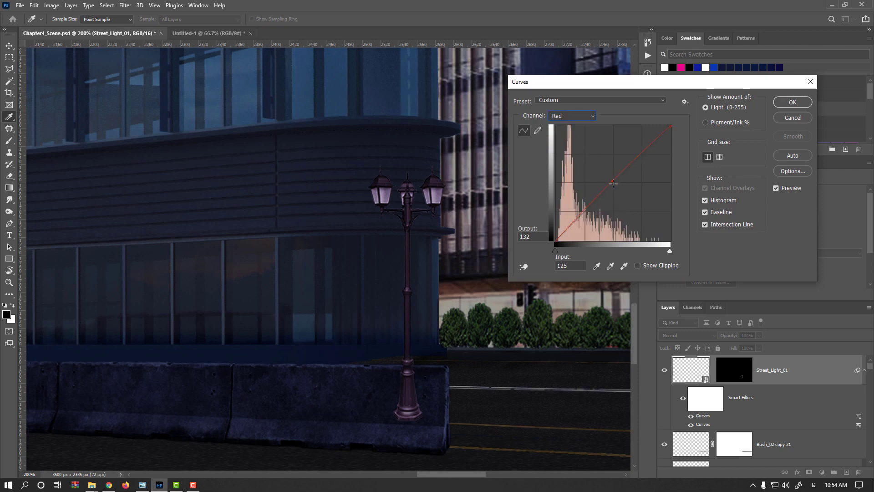
{"action": "left_click_drag", "start_coordinate": [613, 182], "coordinate": [615, 185]}
{"action": "left_click", "coordinate": [780, 189]}
{"action": "left_click", "coordinate": [780, 189]}
{"action": "left_click", "coordinate": [792, 103]}
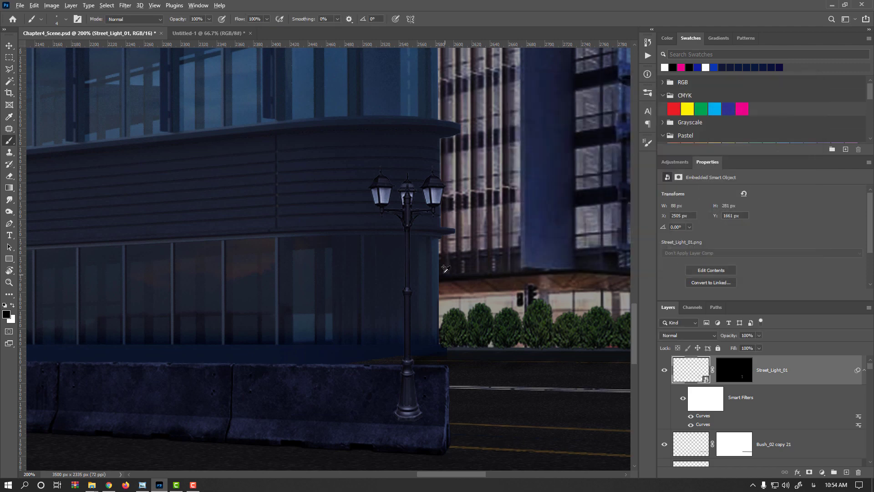
Darken the street light with an Exposure adjustment of -0.50, fine-tune its Gamma Correction, and compare the preview before applying it
{"action": "left_click", "coordinate": [51, 5]}
{"action": "mouse_move", "coordinate": [62, 29]}
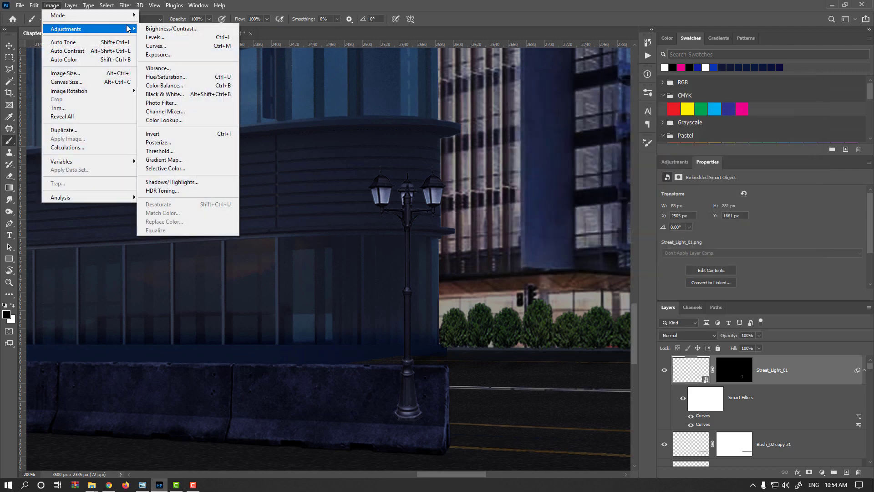
{"action": "left_click", "coordinate": [158, 54]}
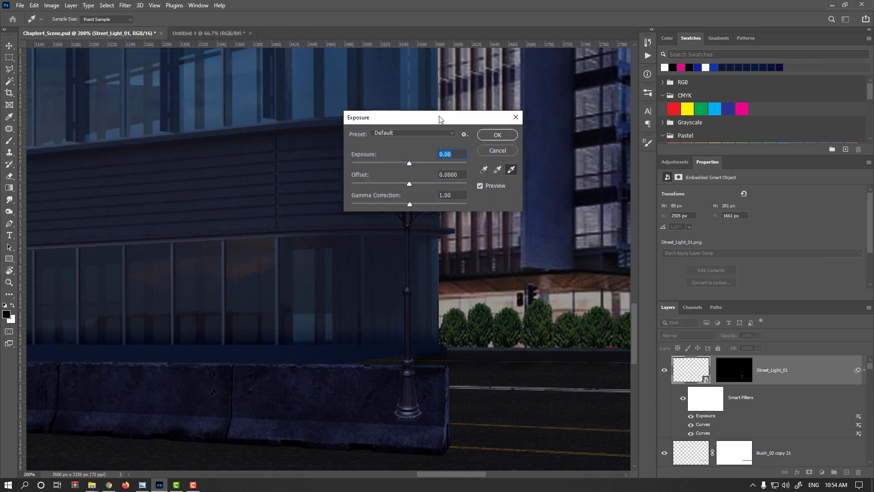
{"action": "left_click_drag", "start_coordinate": [439, 118], "coordinate": [599, 133]}
{"action": "left_click_drag", "start_coordinate": [570, 180], "coordinate": [564, 178]}
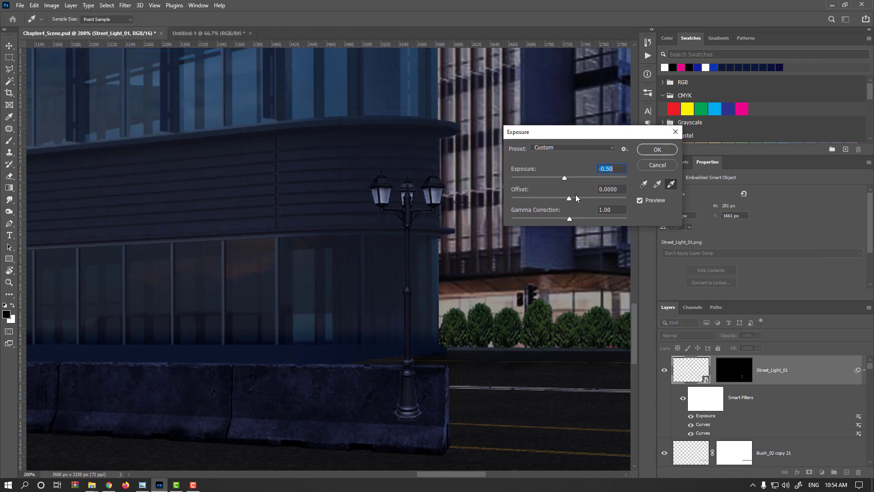
{"action": "left_click_drag", "start_coordinate": [573, 217], "coordinate": [572, 217]}
{"action": "left_click", "coordinate": [659, 201]}
{"action": "left_click", "coordinate": [659, 204]}
{"action": "left_click", "coordinate": [657, 149]}
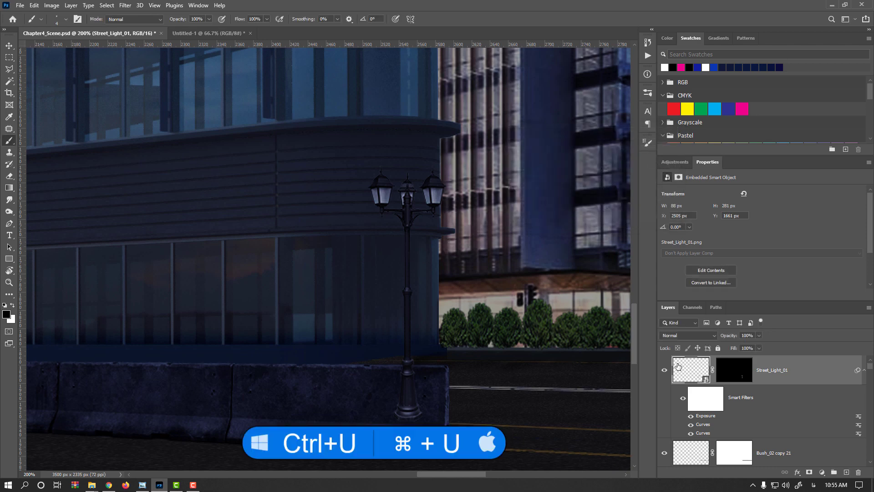
Colorize the street light blue with a Hue/Saturation adjustment at Hue 233 and Saturation 40, comparing the preview before applying it
{"action": "key", "text": "ctrl+u"}
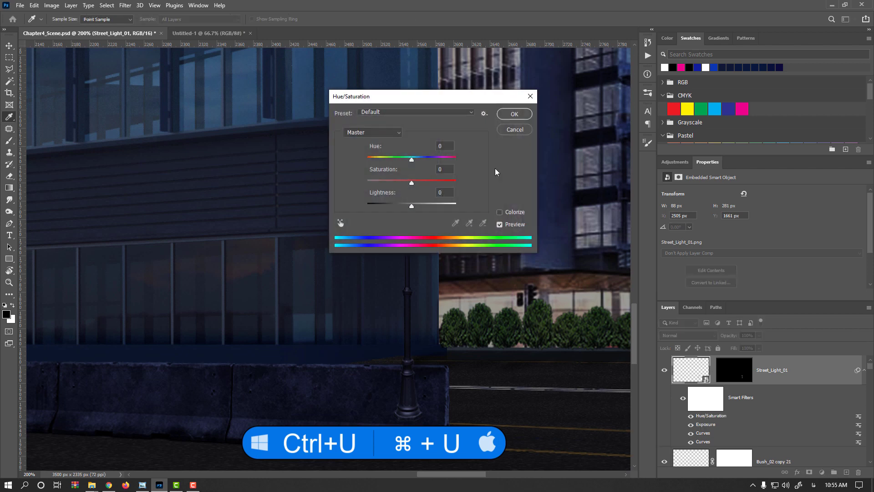
{"action": "left_click_drag", "start_coordinate": [436, 96], "coordinate": [588, 90]}
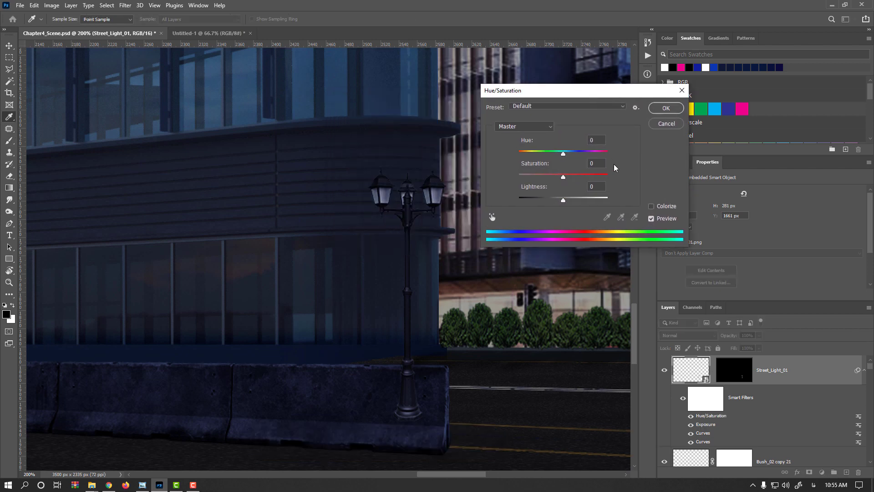
{"action": "left_click", "coordinate": [661, 207]}
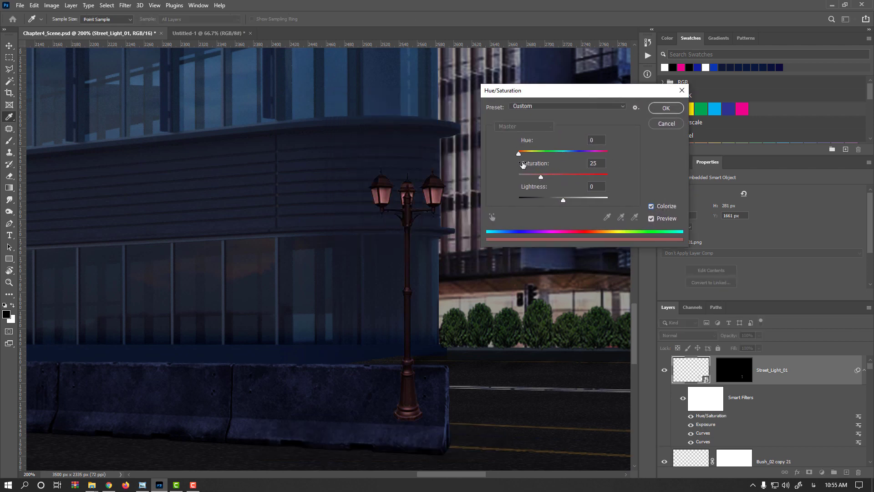
{"action": "left_click", "coordinate": [567, 153]}
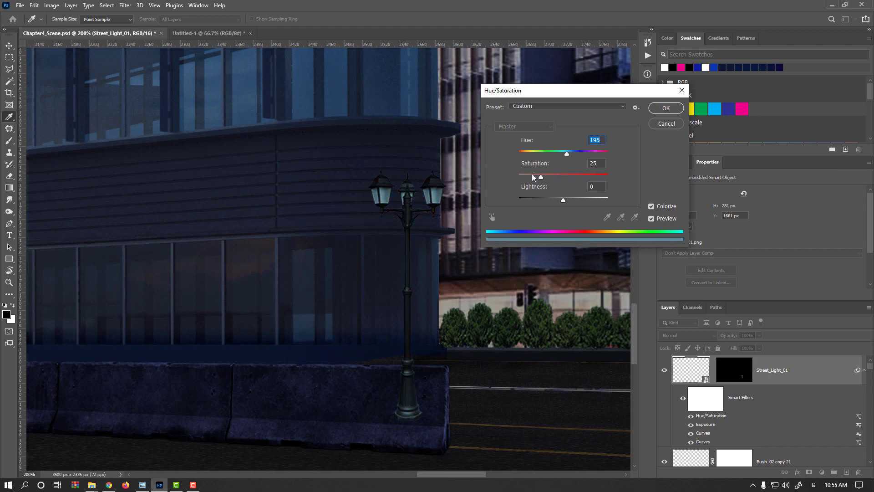
{"action": "left_click_drag", "start_coordinate": [542, 177], "coordinate": [578, 158]}
{"action": "left_click", "coordinate": [653, 219]}
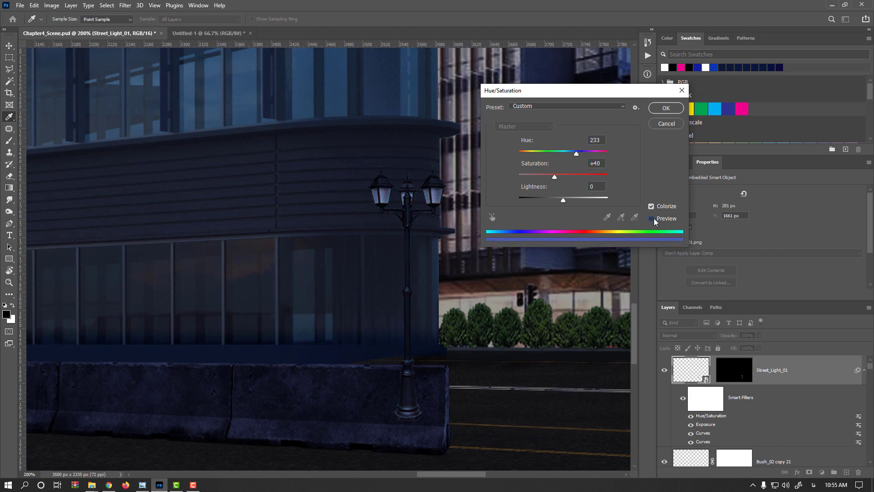
{"action": "left_click", "coordinate": [653, 220]}
{"action": "left_click", "coordinate": [666, 109]}
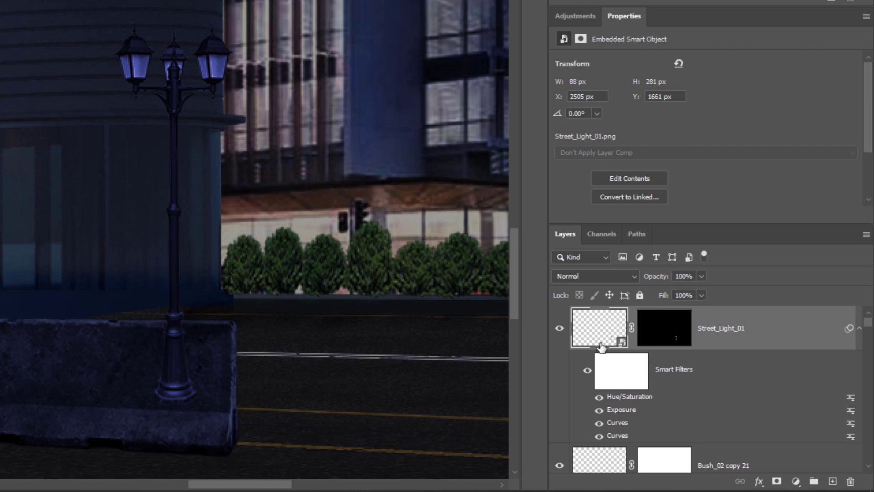
Review the street light's Hue/Saturation filter settings without changing them, and set the filter's blending mode to Overlay after trying Multiply
{"action": "double_click", "coordinate": [630, 397]}
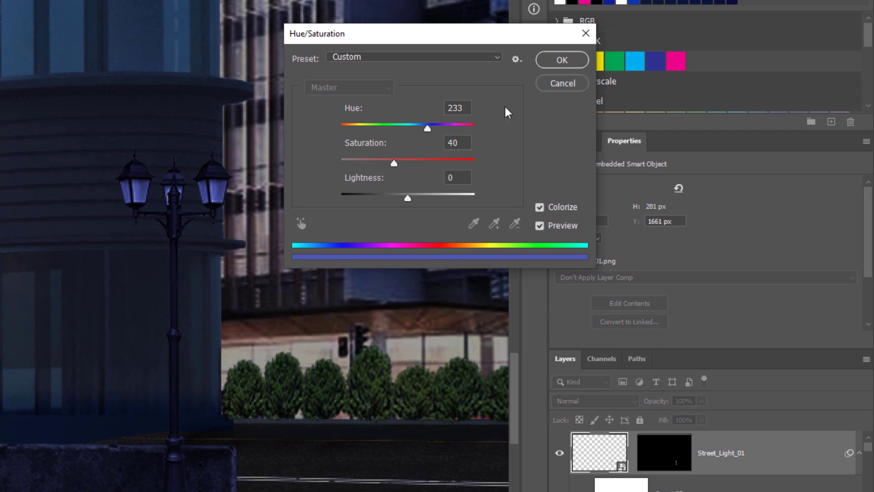
{"action": "left_click", "coordinate": [560, 83]}
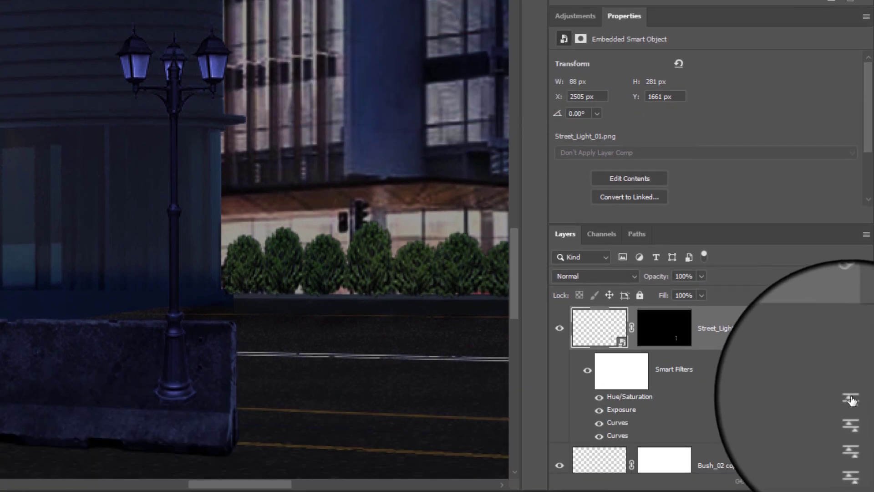
{"action": "double_click", "coordinate": [851, 397]}
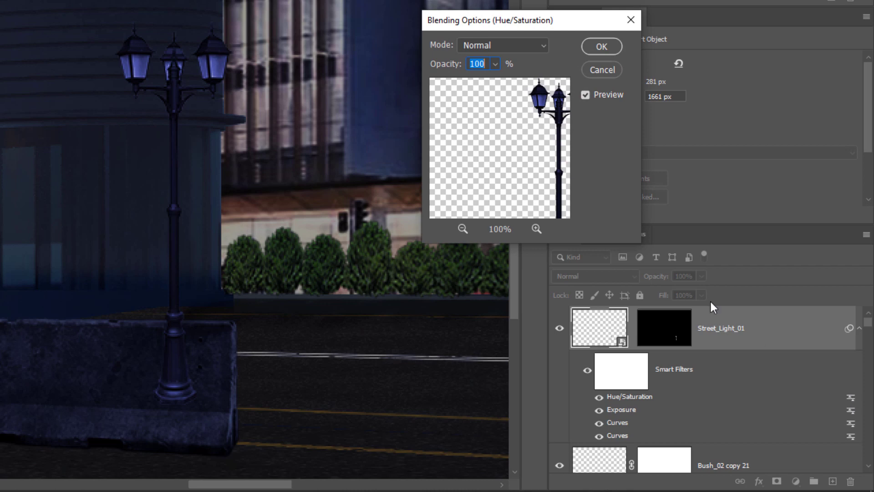
{"action": "left_click", "coordinate": [474, 44]}
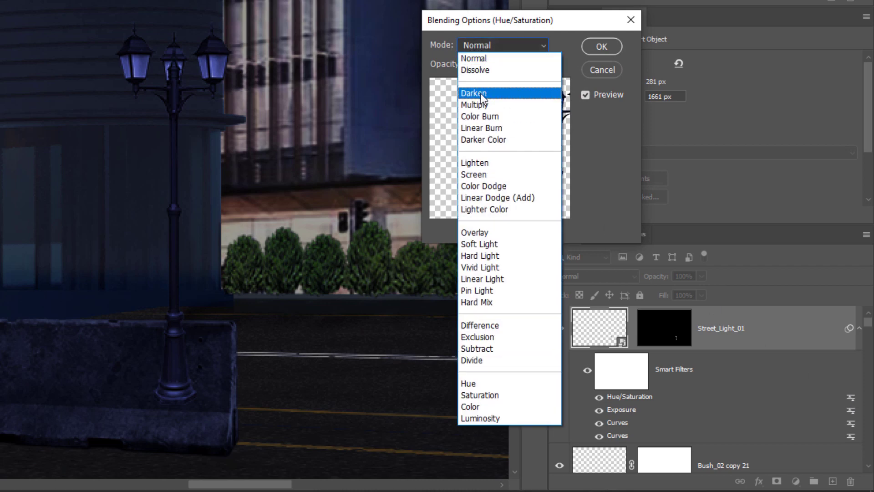
{"action": "left_click", "coordinate": [481, 102]}
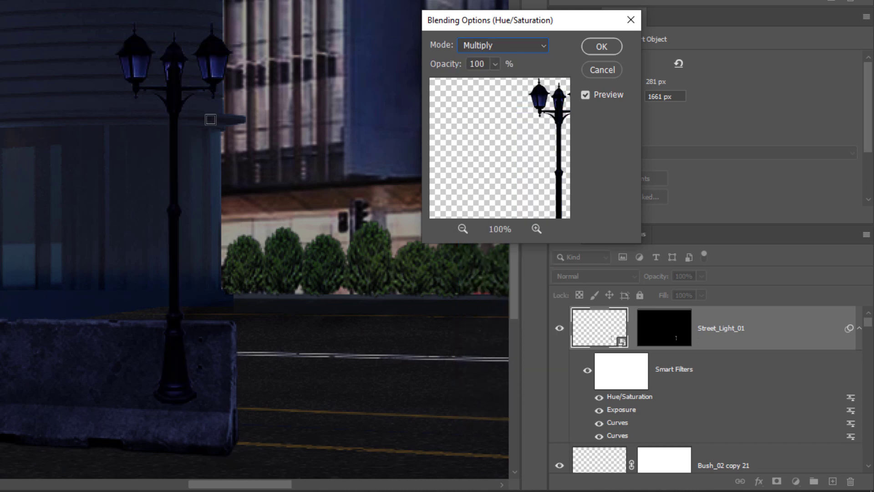
{"action": "left_click", "coordinate": [488, 47]}
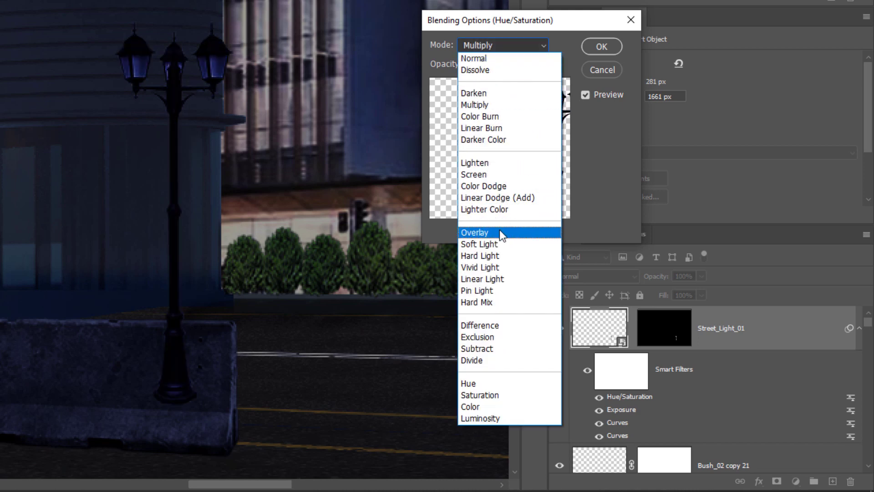
{"action": "left_click", "coordinate": [499, 230]}
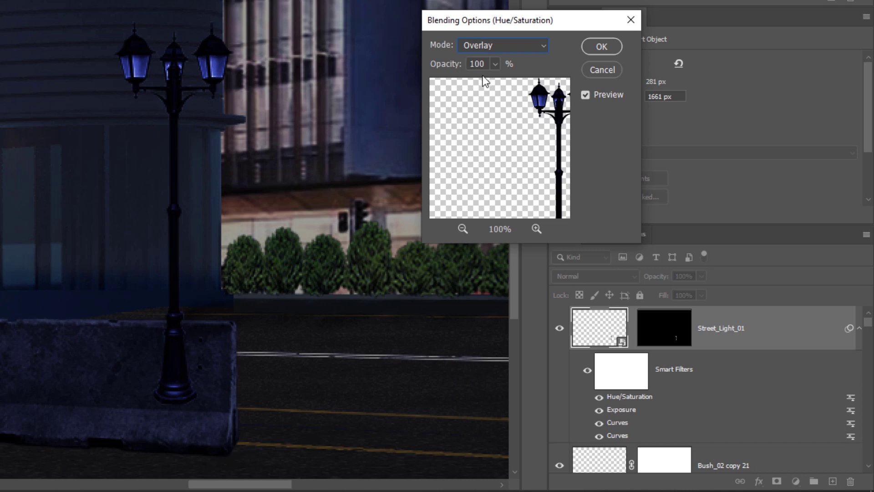
Reduce the Hue/Saturation filter's blending opacity to 14%, compare the street light with and without the preview, and apply the blending options
{"action": "left_click", "coordinate": [495, 66]}
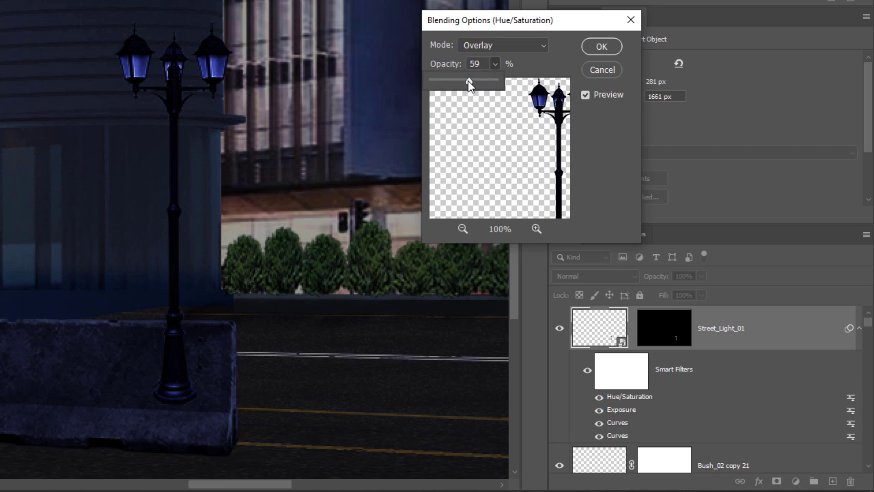
{"action": "left_click_drag", "start_coordinate": [450, 82], "coordinate": [440, 82]}
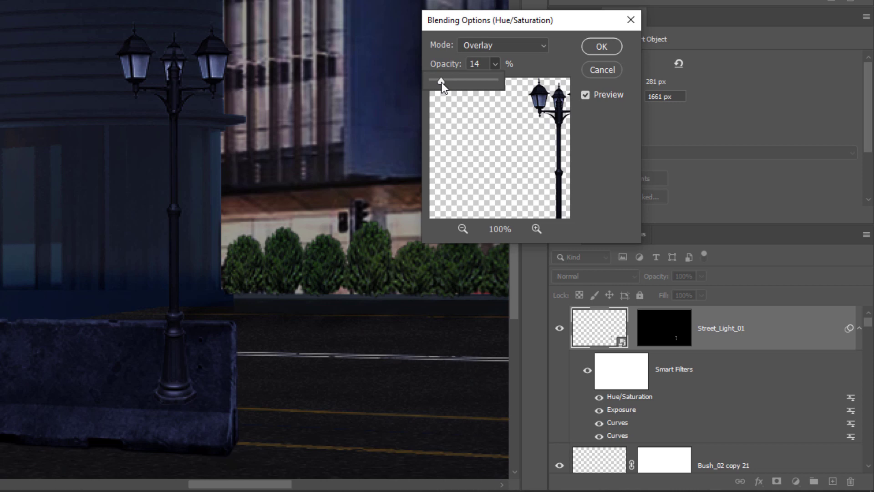
{"action": "left_click", "coordinate": [586, 94]}
{"action": "left_click", "coordinate": [588, 95]}
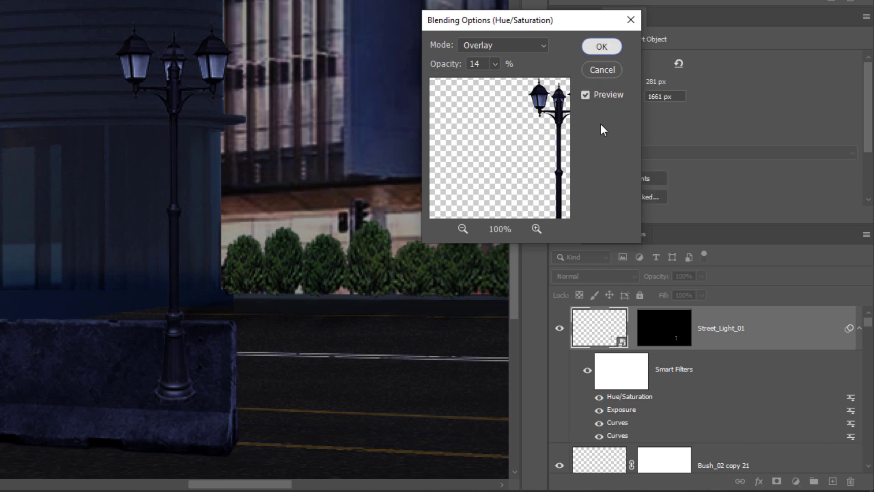
{"action": "key", "text": "Return"}
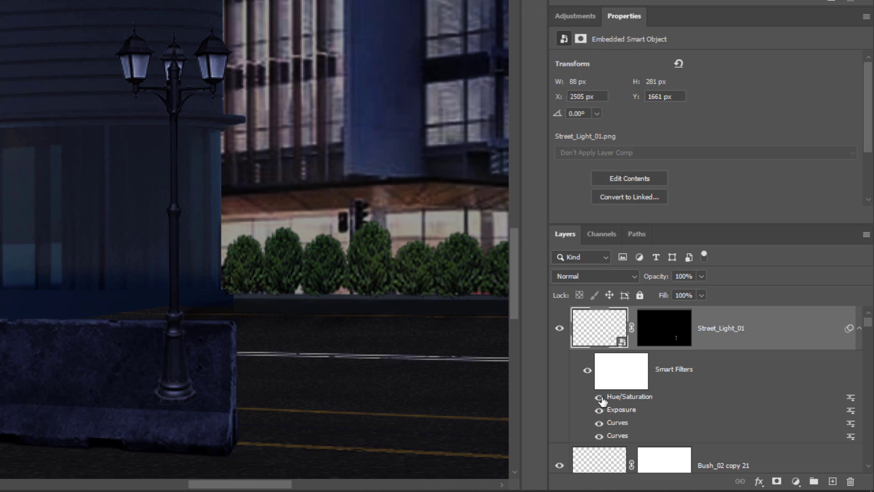
Move the Grids layer above the Street_Light_01 layer at the top of the stack and make the perspective grid visible
{"action": "scroll", "coordinate": [187, 316], "scroll_direction": "down", "scroll_amount": 3}
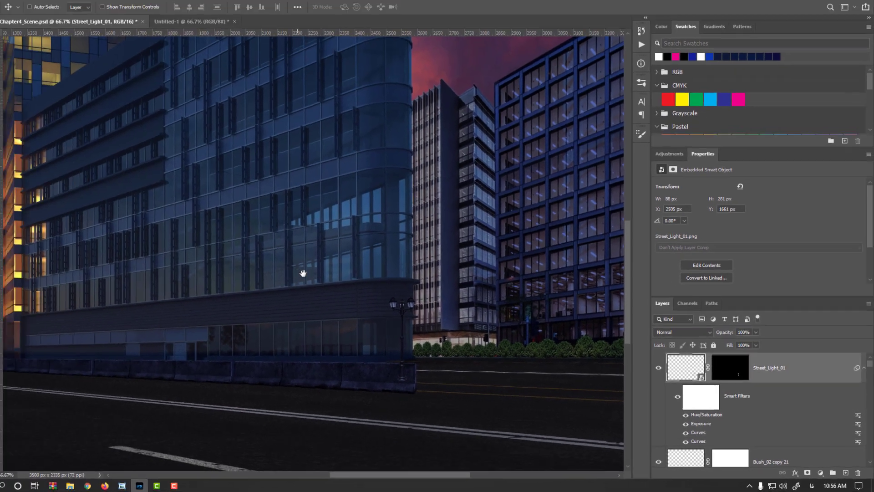
{"action": "left_click_drag", "start_coordinate": [41, 189], "coordinate": [274, 153]}
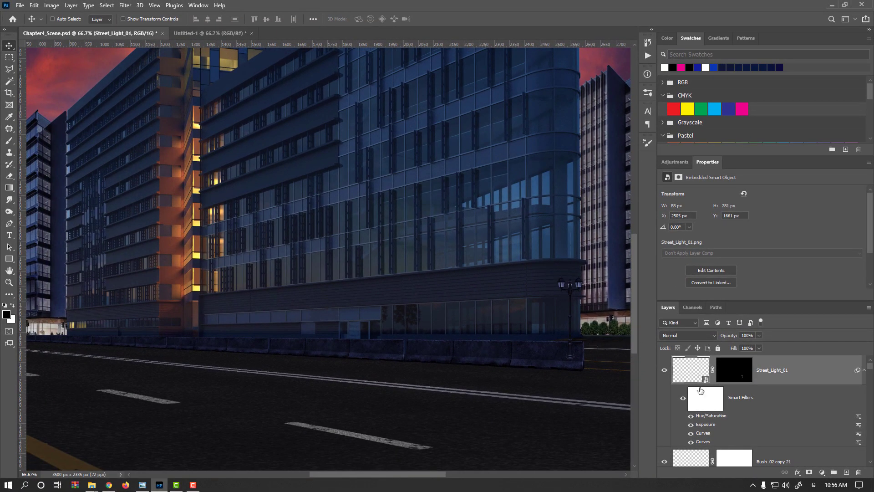
{"action": "scroll", "coordinate": [734, 417], "scroll_direction": "down", "scroll_amount": 5}
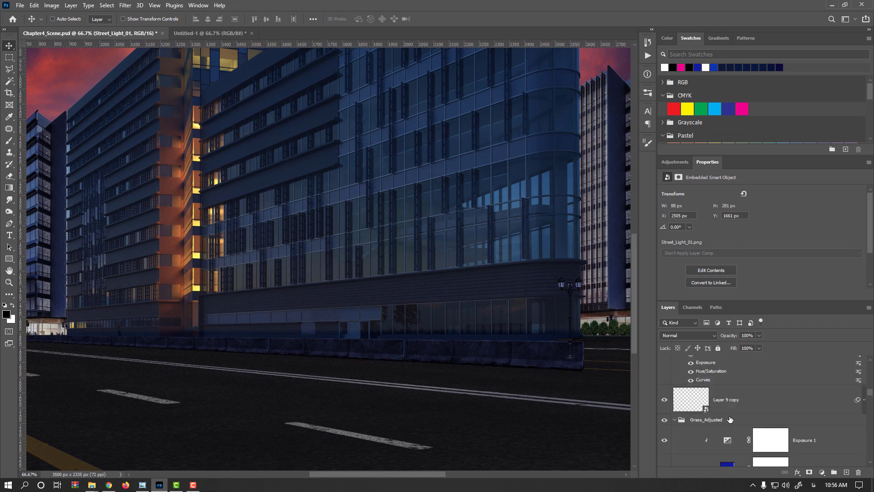
{"action": "left_click", "coordinate": [694, 409]}
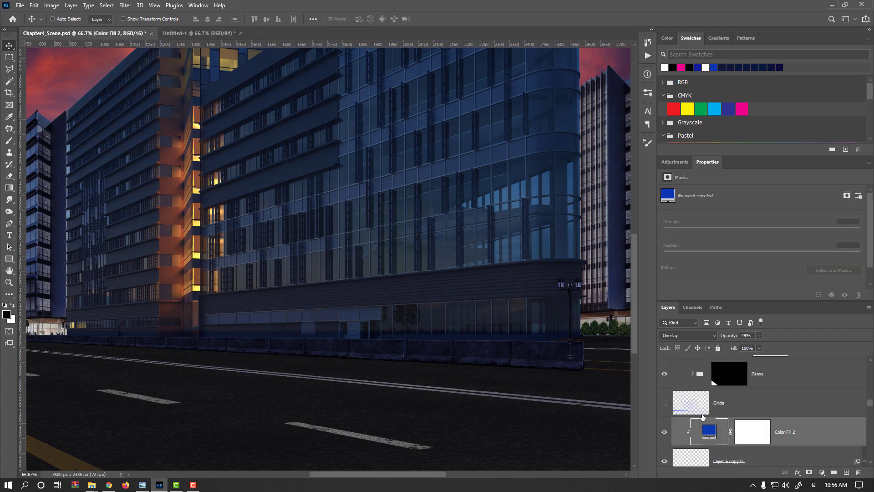
{"action": "left_click_drag", "start_coordinate": [693, 409], "coordinate": [699, 356]}
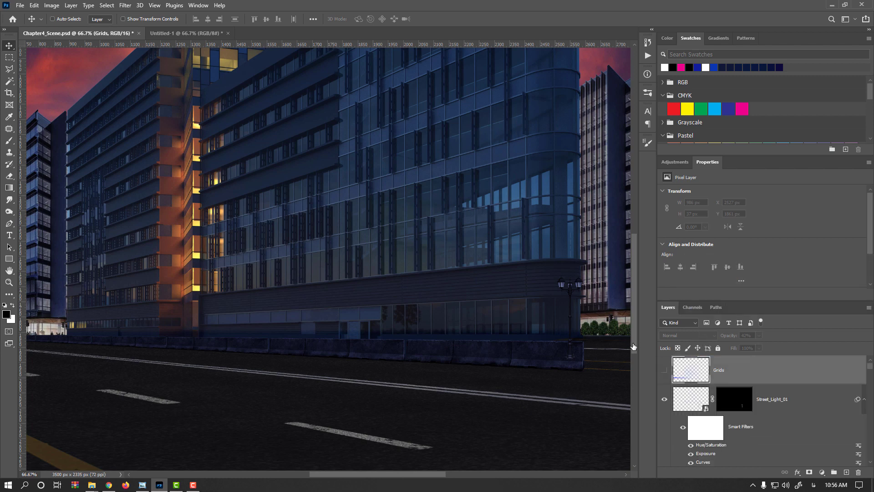
{"action": "left_click", "coordinate": [664, 370]}
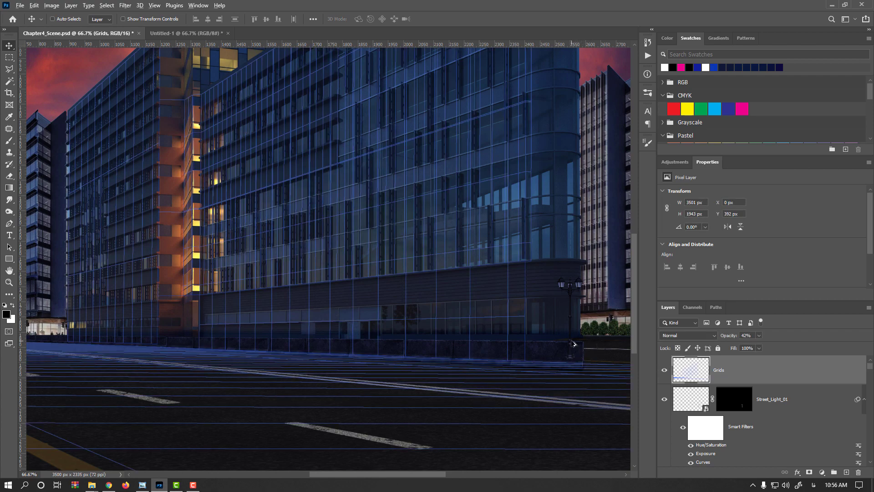
Duplicate the Street_Light_01 layer leftward along the concrete barrier and scale the copy to about 86.6% to follow the perspective grid
{"action": "key", "text": "alt+bracketleft"}
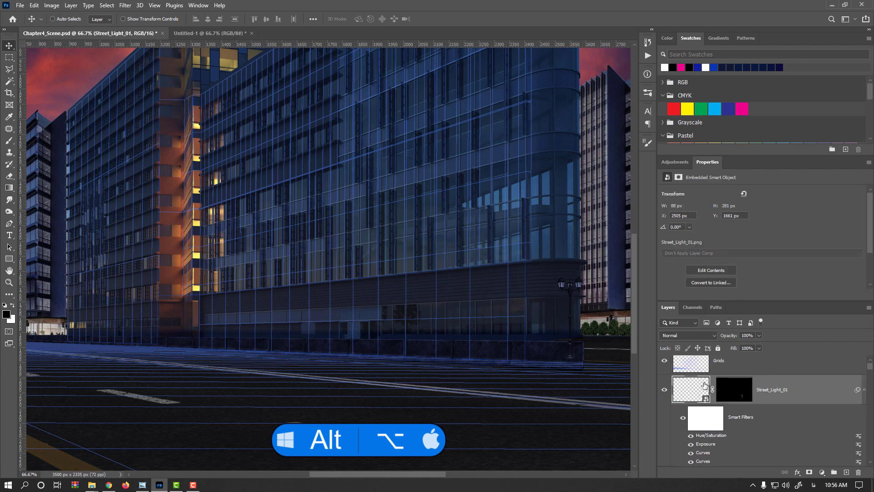
{"action": "left_click_drag", "start_coordinate": [568, 347], "coordinate": [431, 344]}
{"action": "key", "text": "ctrl+t"}
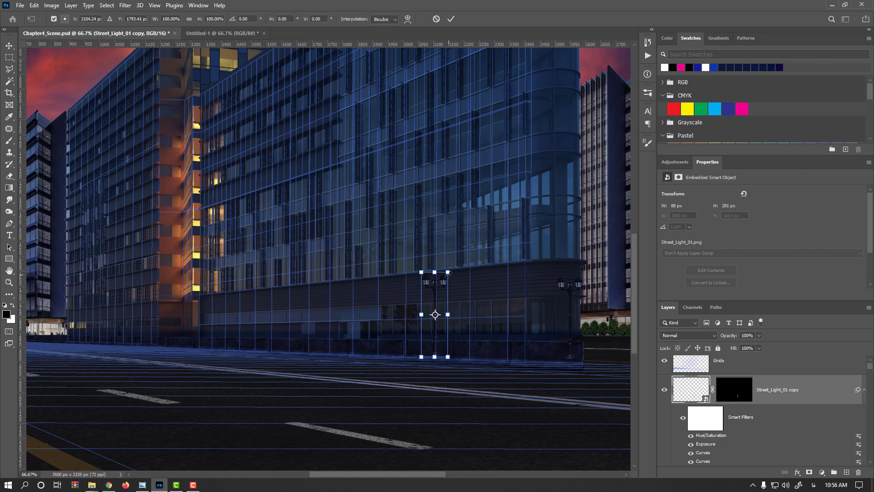
{"action": "scroll", "coordinate": [541, 289], "scroll_direction": "up", "scroll_amount": 1}
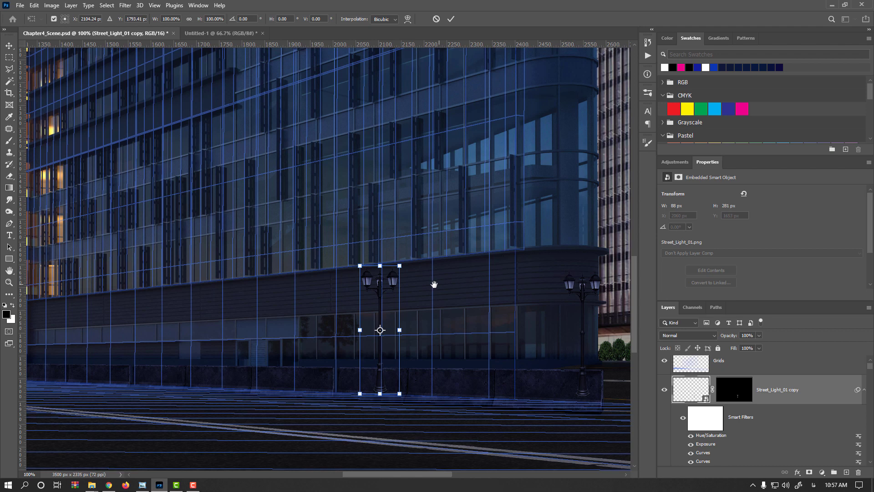
{"action": "left_click_drag", "start_coordinate": [403, 265], "coordinate": [402, 286]}
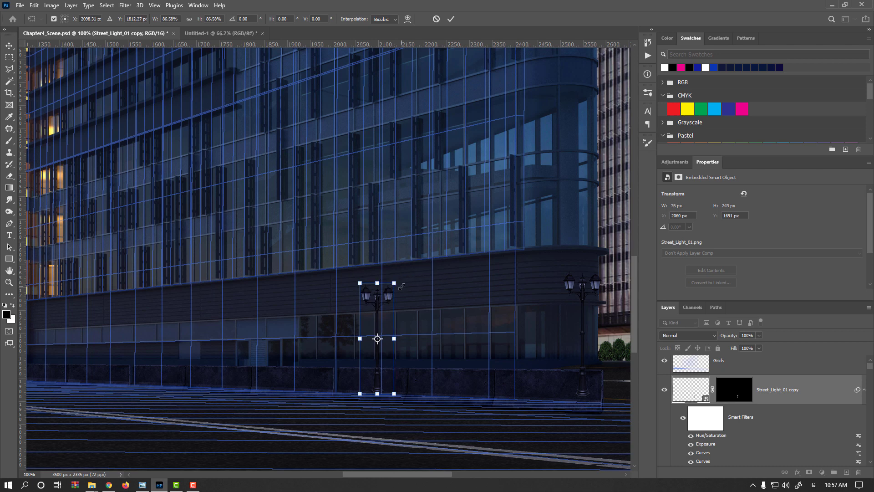
{"action": "key", "text": "Return"}
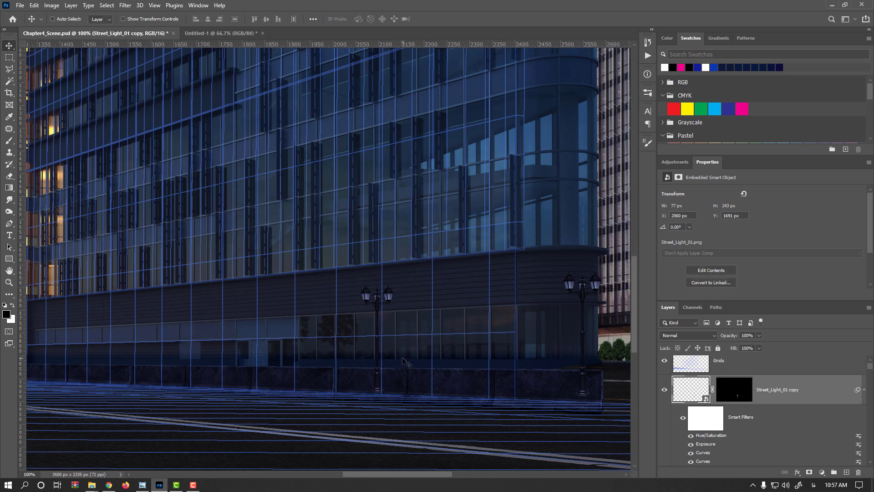
Place a second street light copy farther left along the barrier at X 1683 px and scale it to about 80% using the grid
{"action": "left_click_drag", "start_coordinate": [401, 379], "coordinate": [298, 385]}
{"action": "key", "text": "alt"}
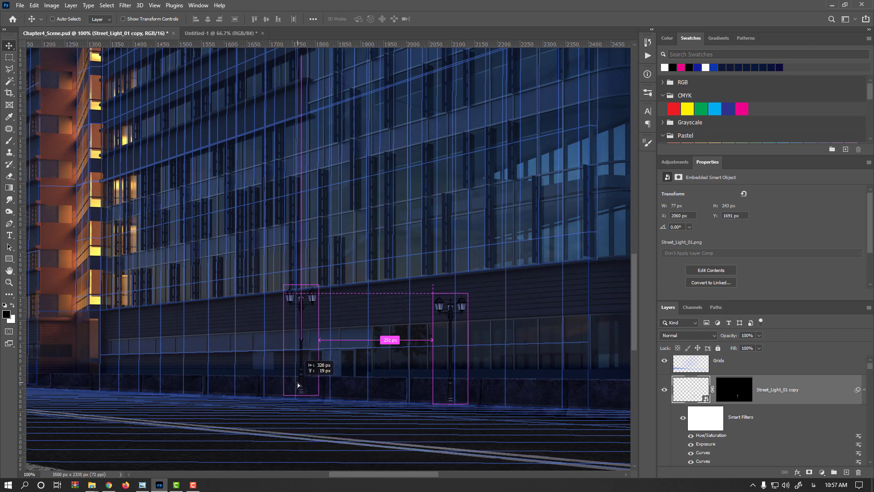
{"action": "left_click_drag", "start_coordinate": [298, 385], "coordinate": [278, 385]}
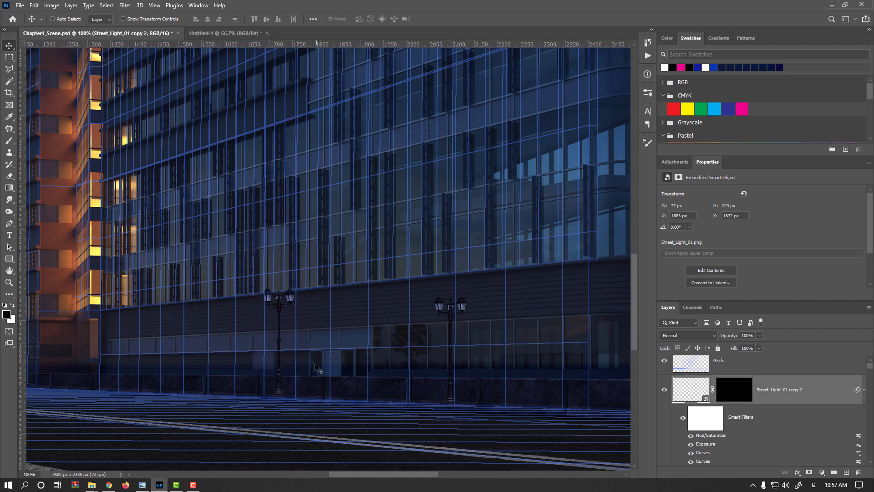
{"action": "key", "text": "ctrl"}
{"action": "key", "text": "ctrl+t"}
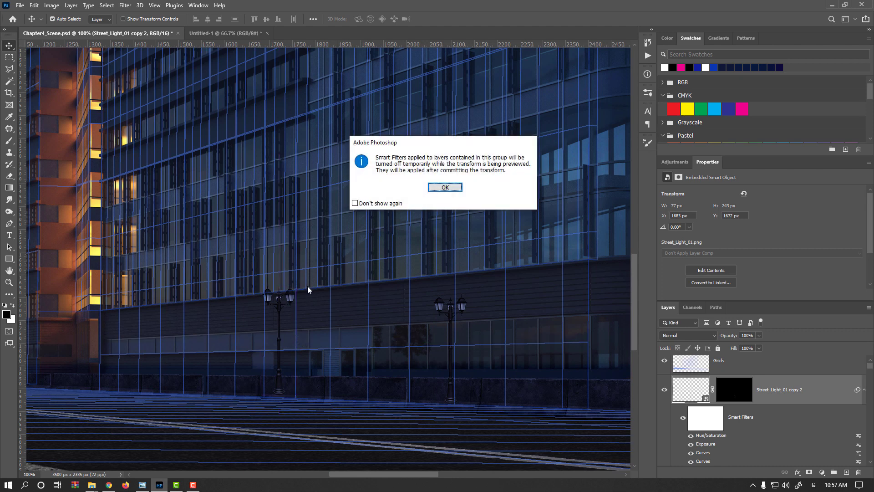
{"action": "key", "text": "Return"}
{"action": "left_click_drag", "start_coordinate": [296, 286], "coordinate": [285, 306]}
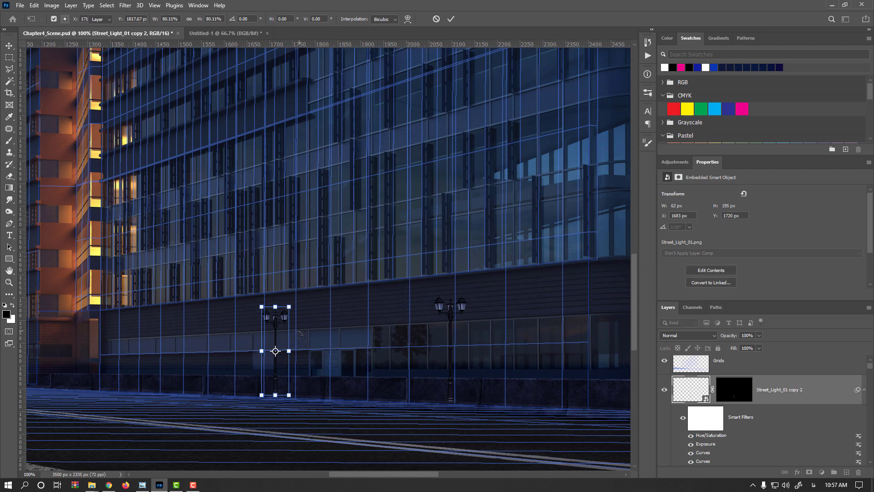
{"action": "key", "text": "Return"}
Add a third street light copy farther along the barrier at X 1461 px and scale it down to about 51 × 161 px
{"action": "key", "text": "ctrl+i"}
{"action": "left_click_drag", "start_coordinate": [296, 365], "coordinate": [328, 337]}
{"action": "key", "text": "Return"}
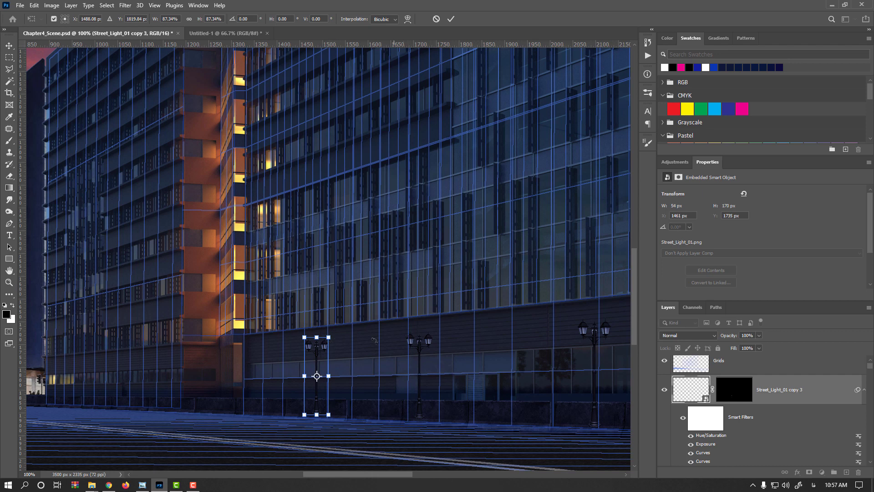
{"action": "left_click_drag", "start_coordinate": [332, 337], "coordinate": [330, 340]}
{"action": "key", "text": "Return"}
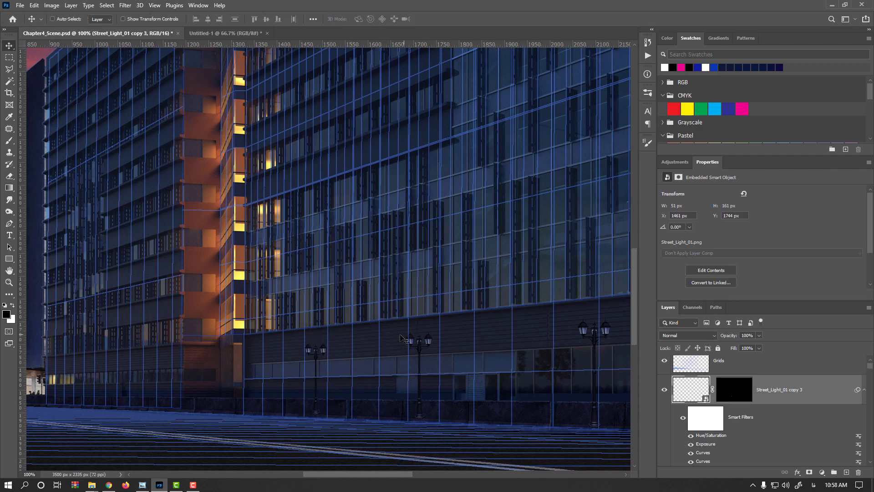
Enlarge the third street light copy slightly to about 53 × 167 px
{"action": "key", "text": "ctrl+t"}
{"action": "scroll", "coordinate": [330, 355], "scroll_direction": "up", "scroll_amount": 2}
{"action": "left_click_drag", "start_coordinate": [335, 318], "coordinate": [345, 313]}
{"action": "key", "text": "Return"}
{"action": "scroll", "coordinate": [330, 367], "scroll_direction": "down", "scroll_amount": 1}
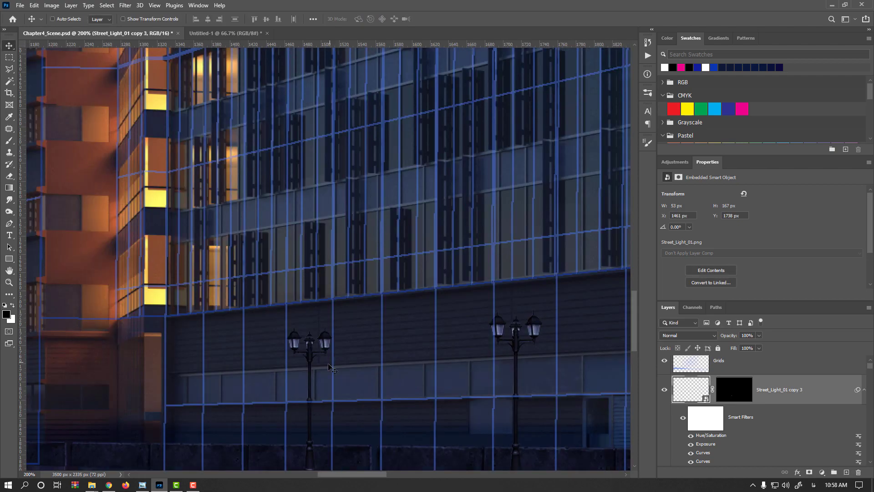
Duplicate the third street light copy toward the orange-lit building corner, placing the new one at about X 1283 px
{"action": "scroll", "coordinate": [330, 367], "scroll_direction": "down", "scroll_amount": 1}
{"action": "scroll", "coordinate": [330, 367], "scroll_direction": "left", "scroll_amount": 4}
{"action": "left_click_drag", "start_coordinate": [457, 368], "coordinate": [324, 371]}
{"action": "left_click_drag", "start_coordinate": [324, 371], "coordinate": [321, 370]}
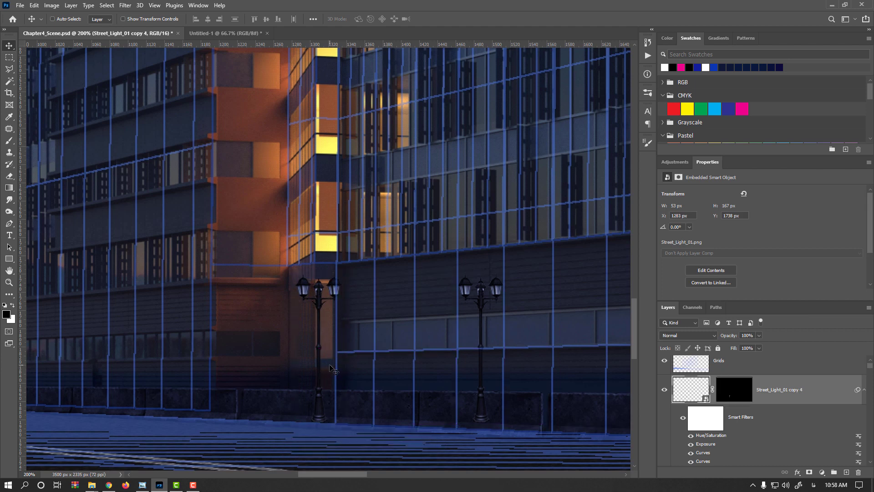
Scale the street light copy at the building corner to about 46 × 147 px and raise its base to align with the barrier
{"action": "key", "text": "ctrl+t"}
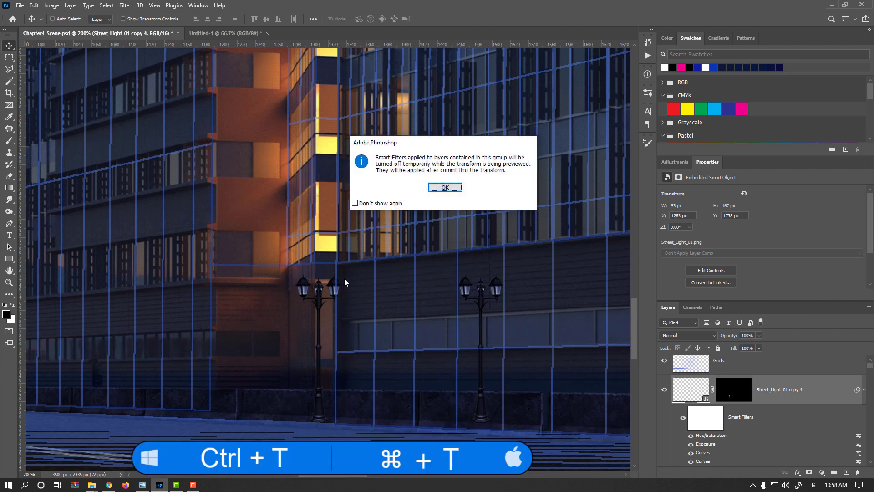
{"action": "key", "text": "Return"}
{"action": "left_click_drag", "start_coordinate": [341, 275], "coordinate": [333, 282]}
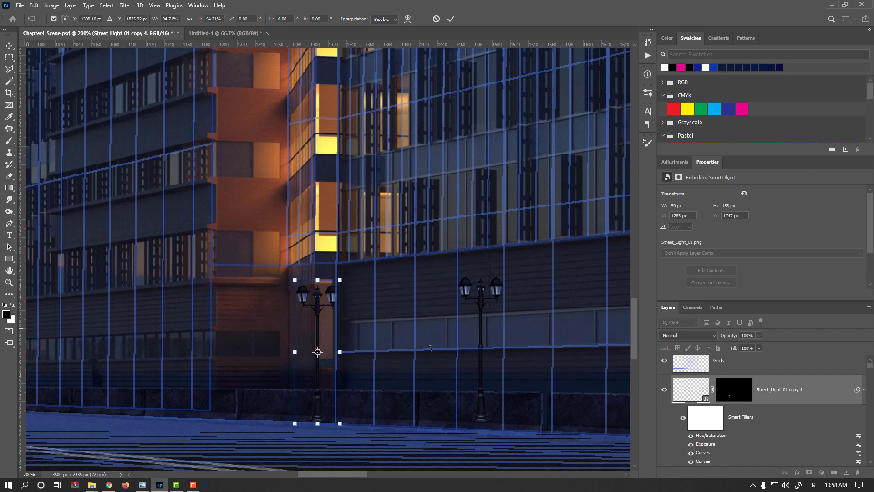
{"action": "left_click_drag", "start_coordinate": [318, 419], "coordinate": [320, 410]}
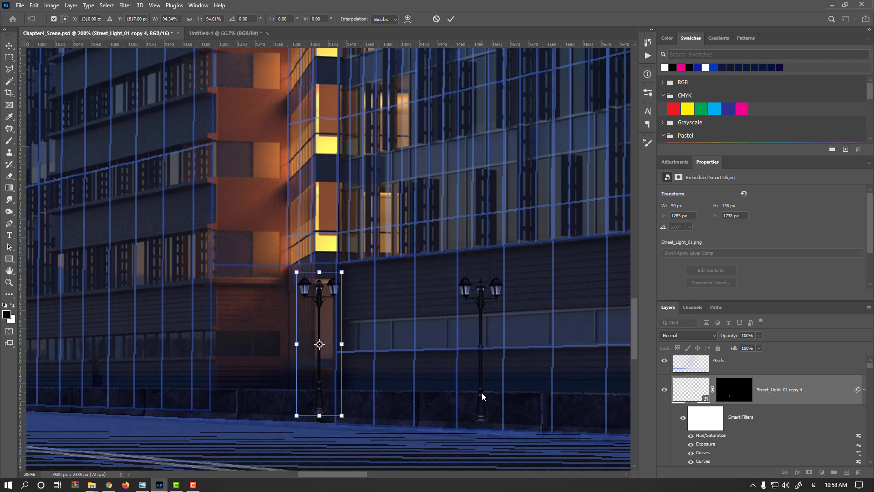
{"action": "left_click_drag", "start_coordinate": [342, 272], "coordinate": [337, 282]}
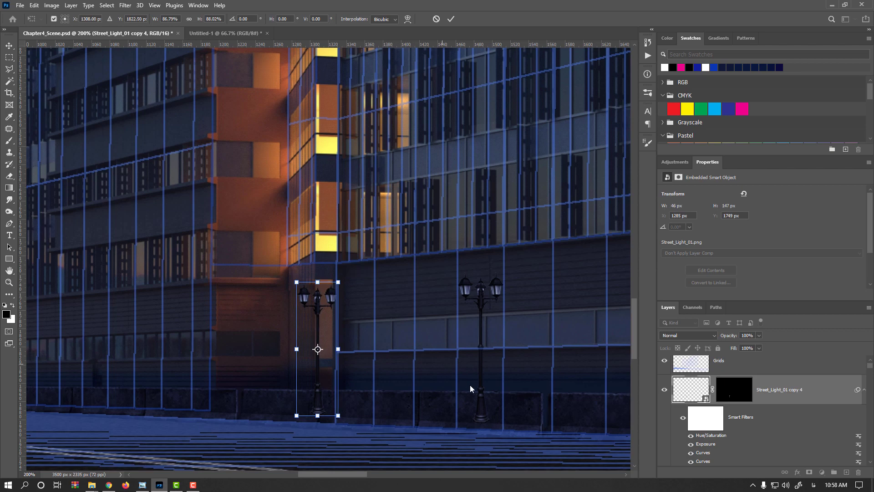
{"action": "key", "text": "Return"}
{"action": "scroll", "coordinate": [453, 391], "scroll_direction": "right", "scroll_amount": 5}
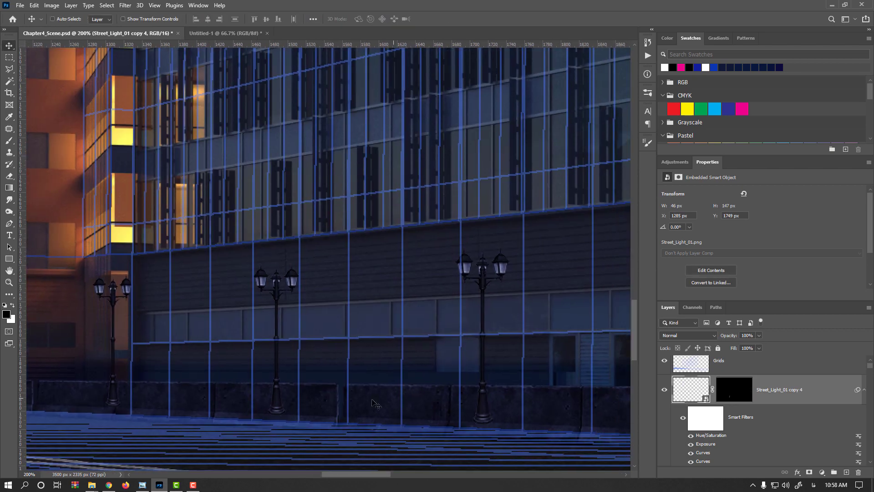
Fine-tune the second street light copy's position against the barrier to X 1683 px, Y 1718 px
{"action": "left_click", "coordinate": [485, 407], "text": "ctrl"}
{"action": "left_click_drag", "start_coordinate": [485, 407], "coordinate": [490, 403]}
{"action": "key", "text": "Down"}
{"action": "key", "text": "Down"}
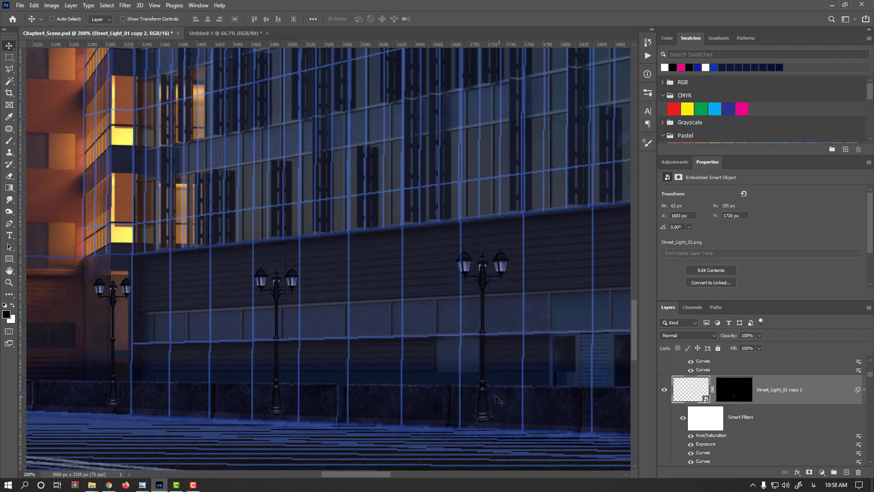
Raise the first street light copy, the one nearer the curved building end, to Y 1685 px
{"action": "scroll", "coordinate": [489, 403], "scroll_direction": "right", "scroll_amount": 6}
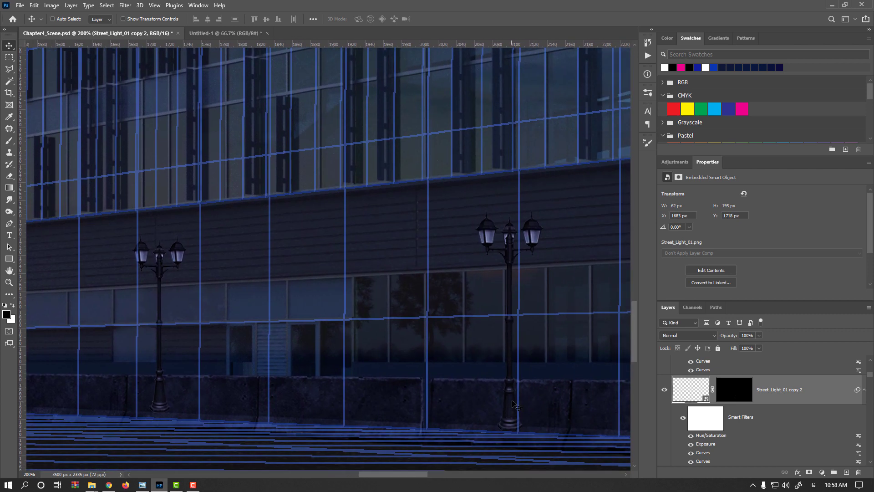
{"action": "left_click", "coordinate": [514, 407], "text": "ctrl"}
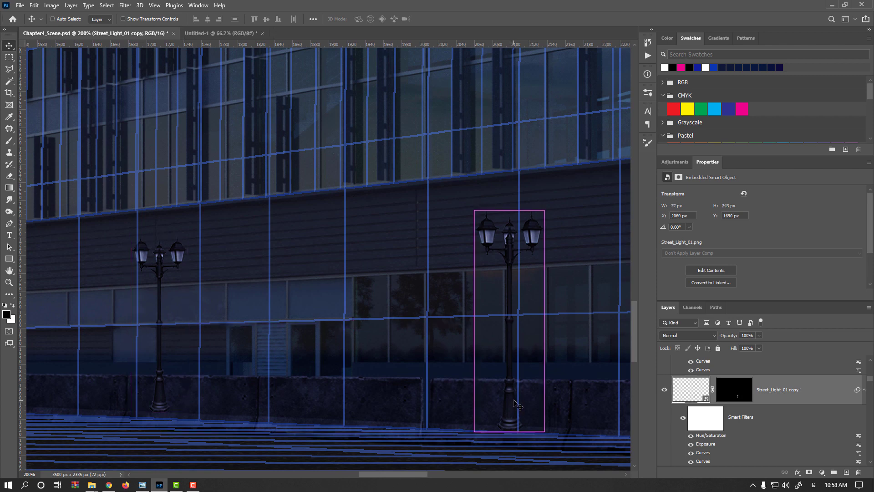
{"action": "key", "text": "Up"}
{"action": "key", "text": "Up"}
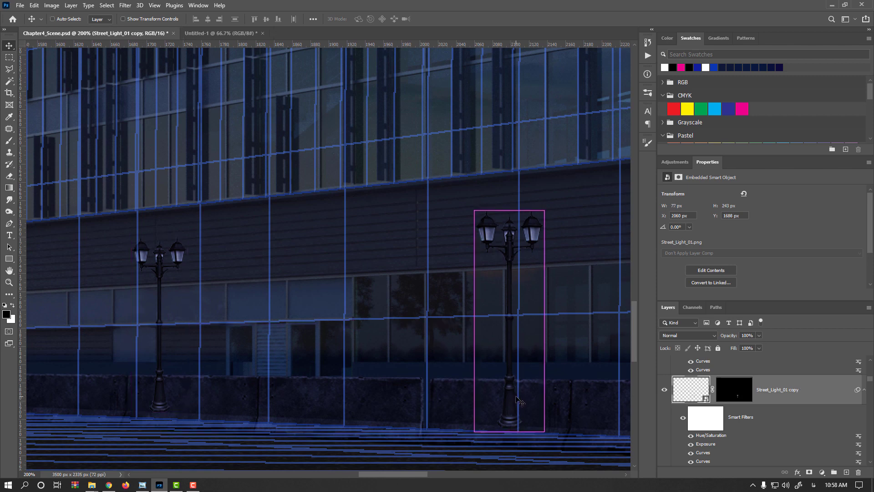
{"action": "key", "text": "Up"}
{"action": "key", "text": "Up"}
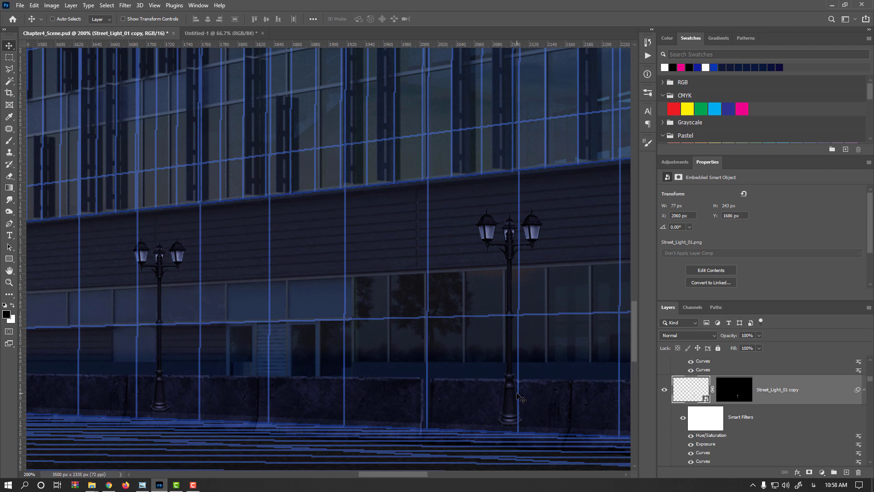
{"action": "key", "text": "Up"}
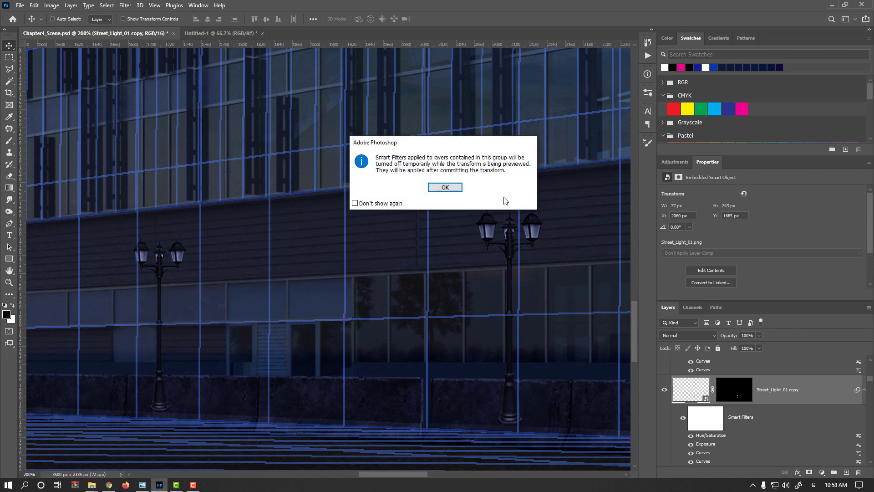
Scale the first street light copy down slightly to about 76 × 239 px
{"action": "key", "text": "Return"}
{"action": "left_click_drag", "start_coordinate": [544, 205], "coordinate": [543, 208]}
{"action": "key", "text": "Return"}
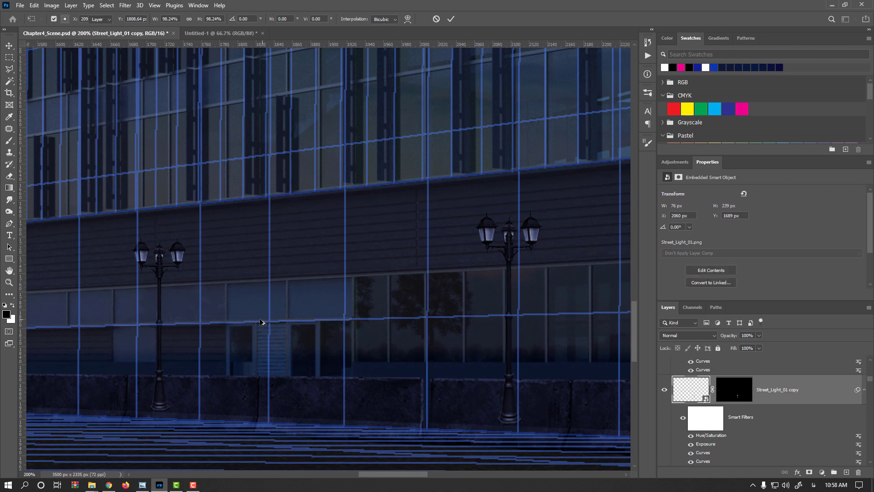
Duplicate the street light at the orange-lit corner farther along the barrier, placing the copy at about X 1150 px, Y 1748 px
{"action": "key", "text": "ctrl+minus"}
{"action": "key", "text": "ctrl+minus"}
{"action": "left_click_drag", "start_coordinate": [177, 333], "coordinate": [474, 332]}
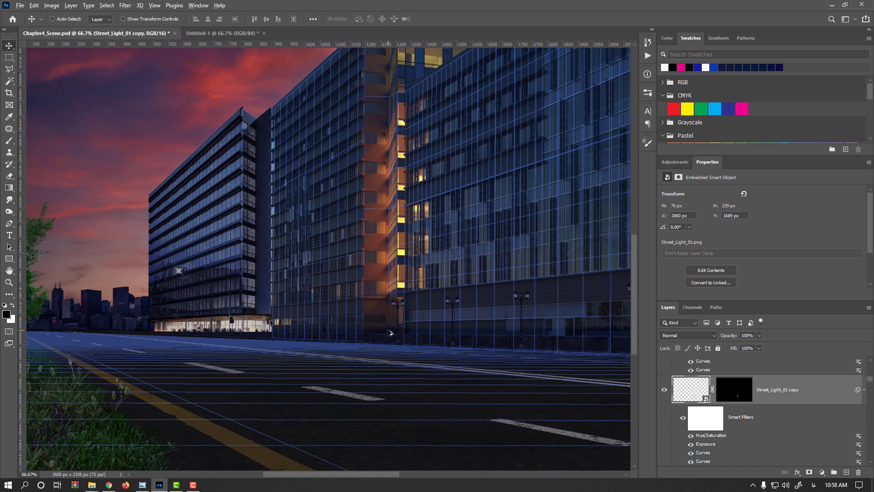
{"action": "scroll", "coordinate": [392, 334], "scroll_direction": "up", "scroll_amount": 2}
{"action": "left_click_drag", "start_coordinate": [406, 343], "coordinate": [408, 379]}
{"action": "left_click", "coordinate": [531, 384], "text": "ctrl"}
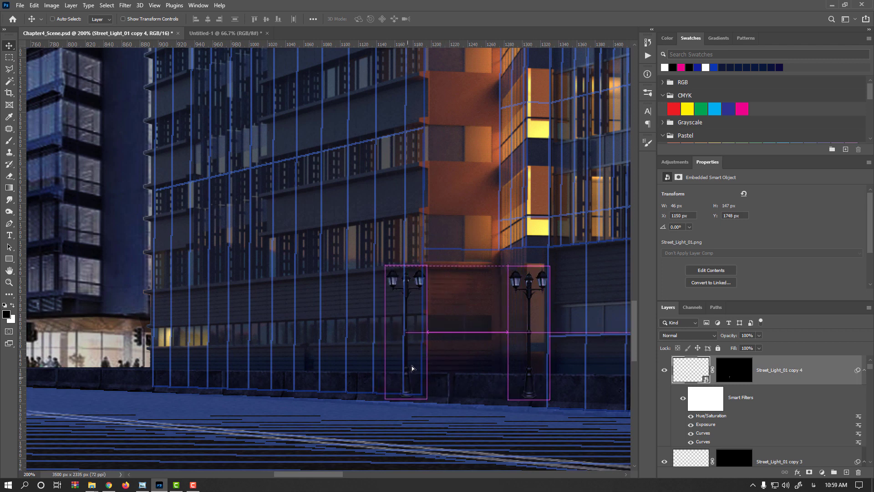
Scale the new street light copy to about 40 × 130 px and shift it along the barrier to about X 1143 px
{"action": "key", "text": "ctrl+t"}
{"action": "key", "text": "Return"}
{"action": "left_click_drag", "start_coordinate": [426, 266], "coordinate": [423, 278]}
{"action": "left_click_drag", "start_coordinate": [408, 375], "coordinate": [401, 373]}
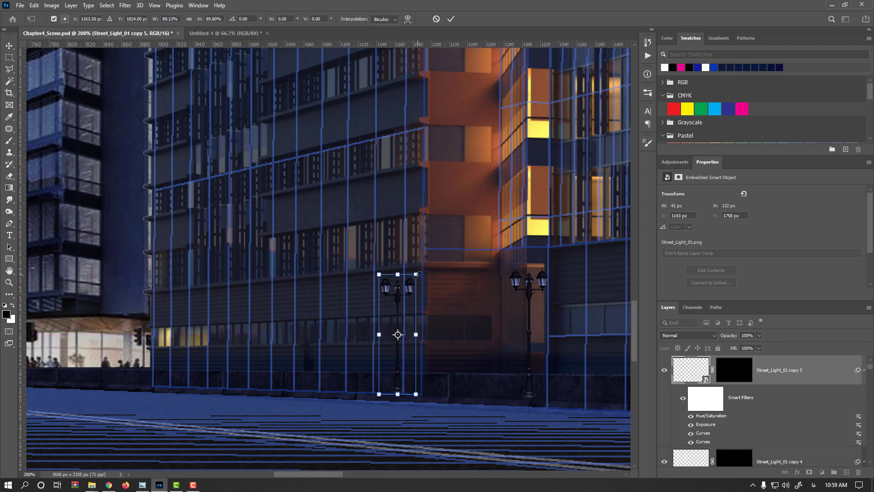
{"action": "left_click_drag", "start_coordinate": [416, 274], "coordinate": [415, 276]}
{"action": "key", "text": "Return"}
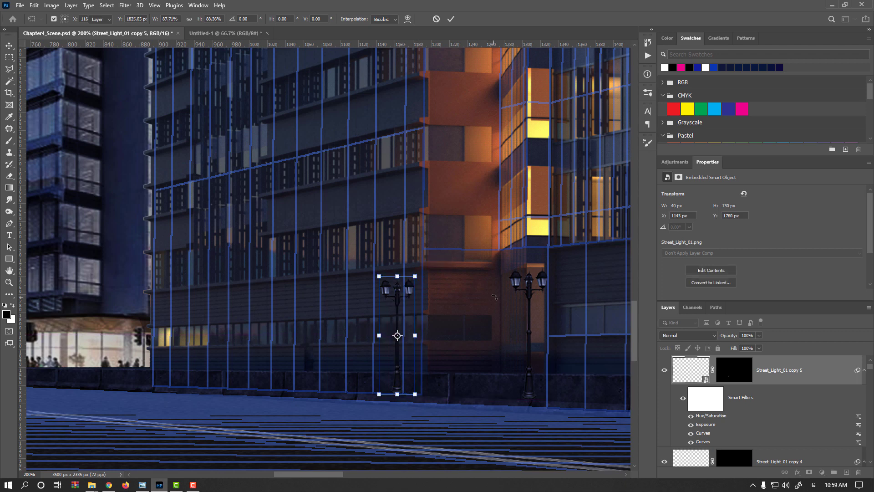
Duplicate that street light farther along the barrier to about X 1029 px and scale the copy down to about 36 × 118 px
{"action": "key", "text": "ctrl+minus"}
{"action": "key", "text": "ctrl+minus"}
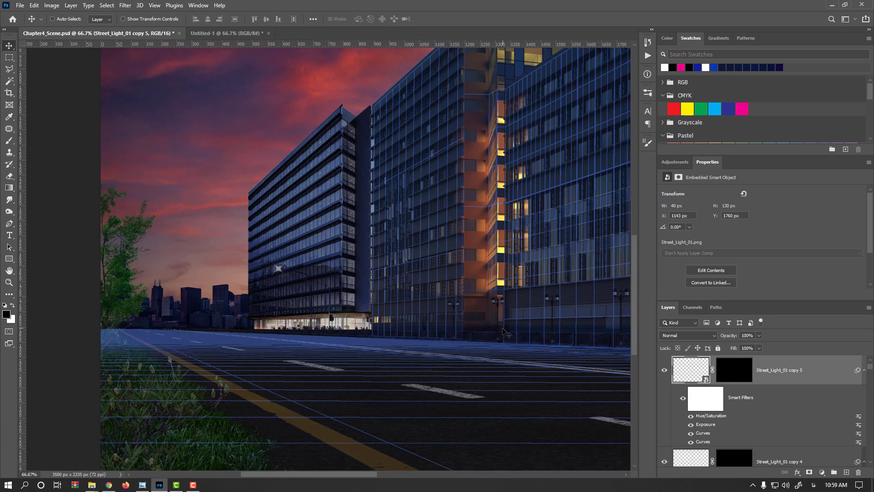
{"action": "scroll", "coordinate": [452, 314], "scroll_direction": "up", "scroll_amount": 3}
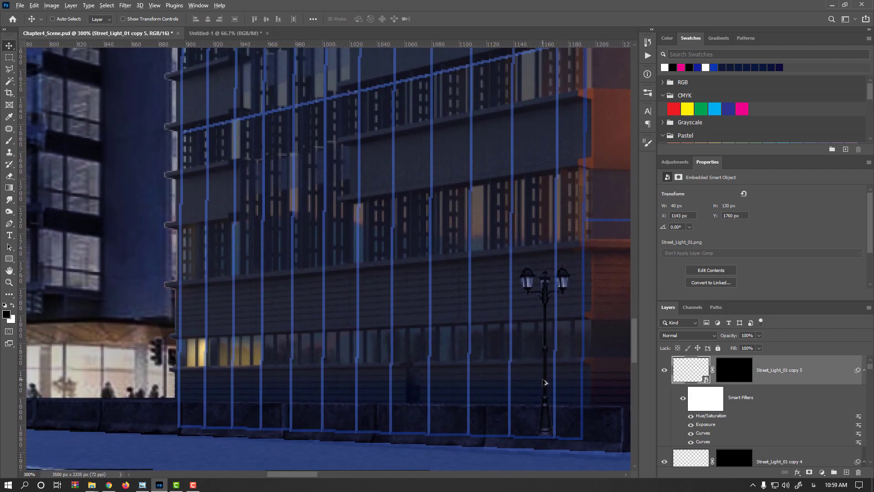
{"action": "left_click_drag", "start_coordinate": [545, 383], "coordinate": [392, 365]}
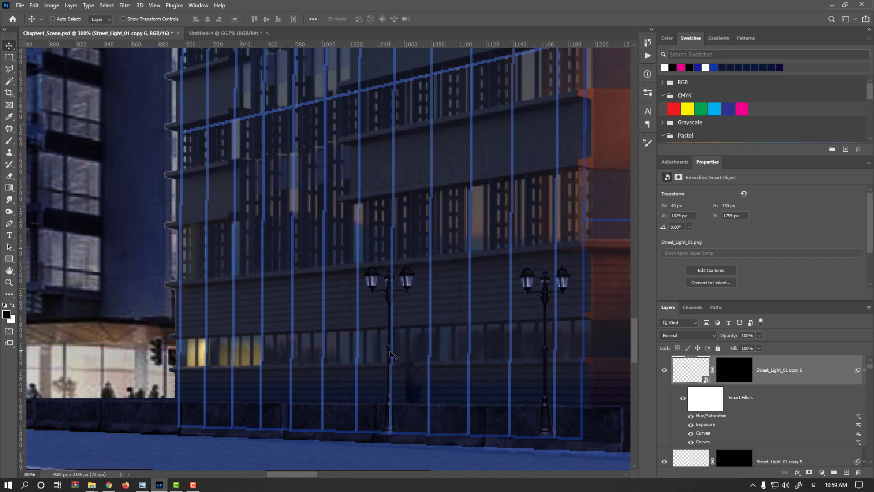
{"action": "key", "text": "ctrl+t"}
{"action": "key", "text": "Return"}
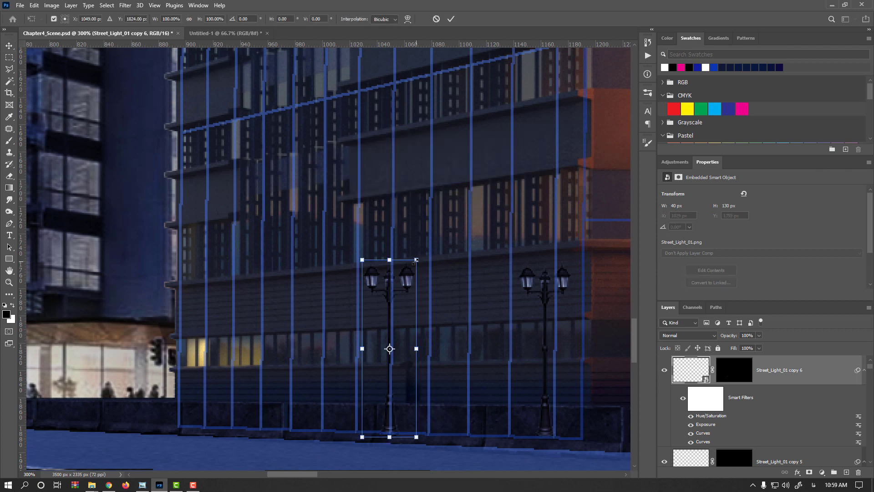
{"action": "left_click_drag", "start_coordinate": [416, 260], "coordinate": [410, 275]}
{"action": "key", "text": "Return"}
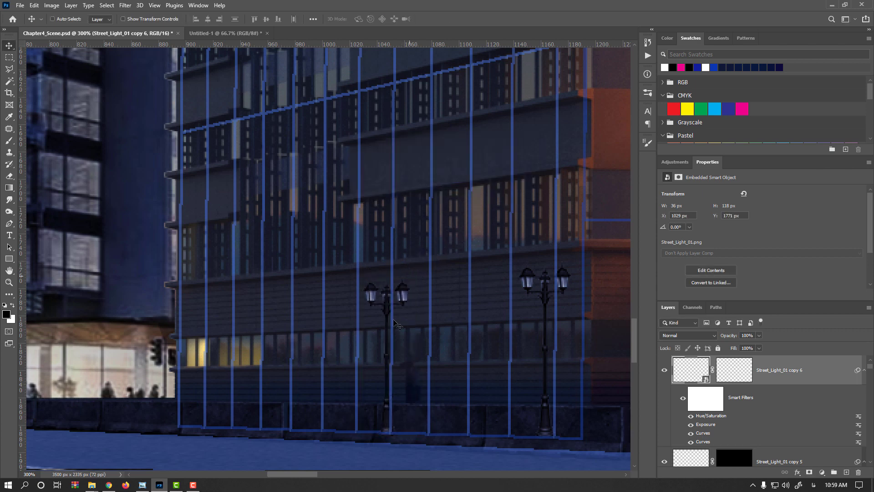
Add one more street light copy near the building's far edge at about X 923 px, scaled down to about 32 × 104 px
{"action": "scroll", "coordinate": [497, 326], "scroll_direction": "left", "scroll_amount": 3}
{"action": "left_click_drag", "start_coordinate": [541, 363], "coordinate": [397, 359]}
{"action": "key", "text": "ctrl+t"}
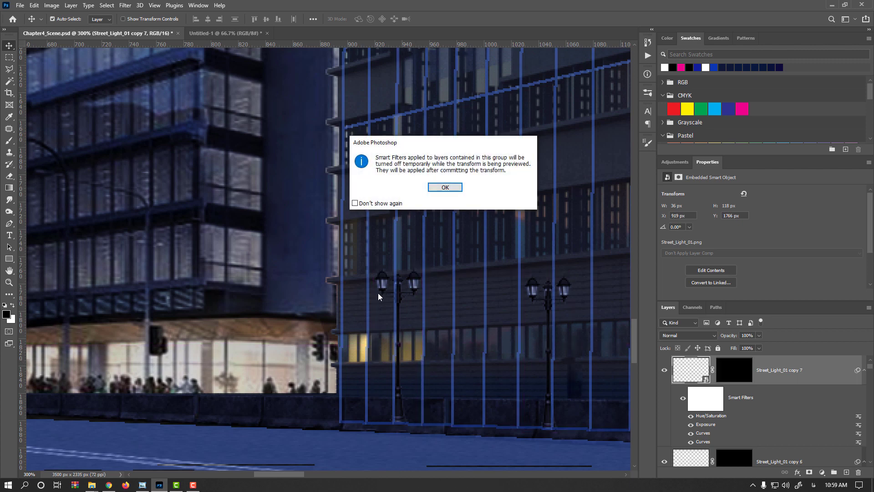
{"action": "key", "text": "Return"}
{"action": "left_click_drag", "start_coordinate": [374, 265], "coordinate": [380, 282]}
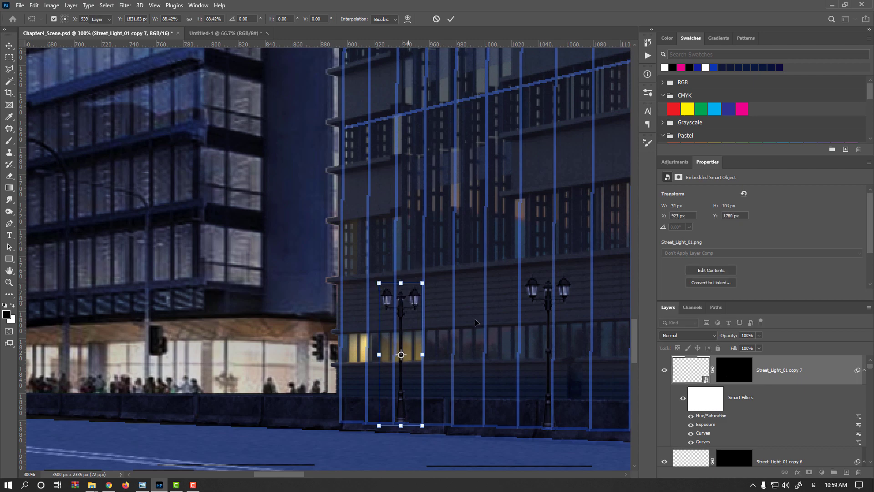
{"action": "key", "text": "Return"}
Hide the Grids layer and view the row of street lights along the barrier
{"action": "key", "text": "ctrl+1"}
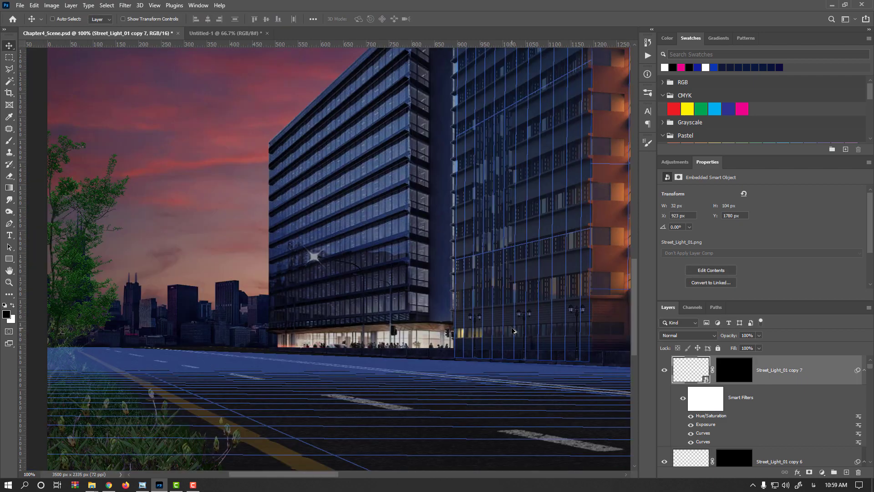
{"action": "left_click_drag", "start_coordinate": [519, 348], "coordinate": [407, 349]}
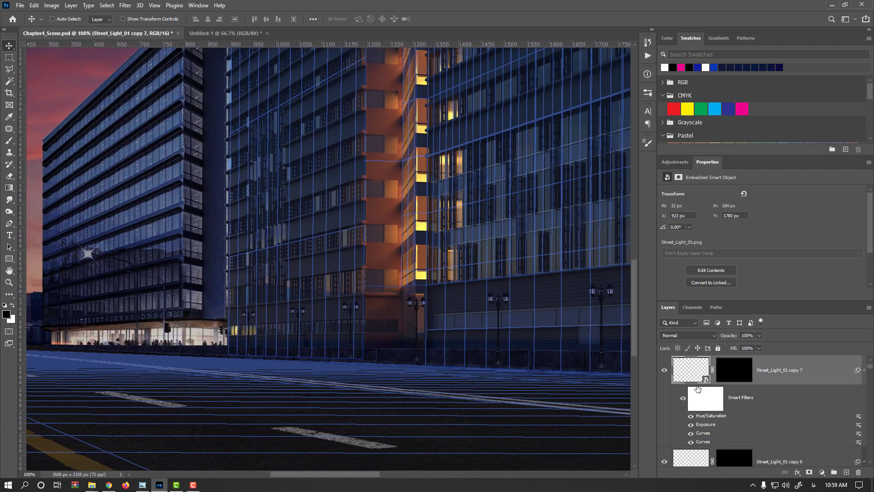
{"action": "scroll", "coordinate": [698, 375], "scroll_direction": "up", "scroll_amount": 1}
{"action": "left_click", "coordinate": [662, 372]}
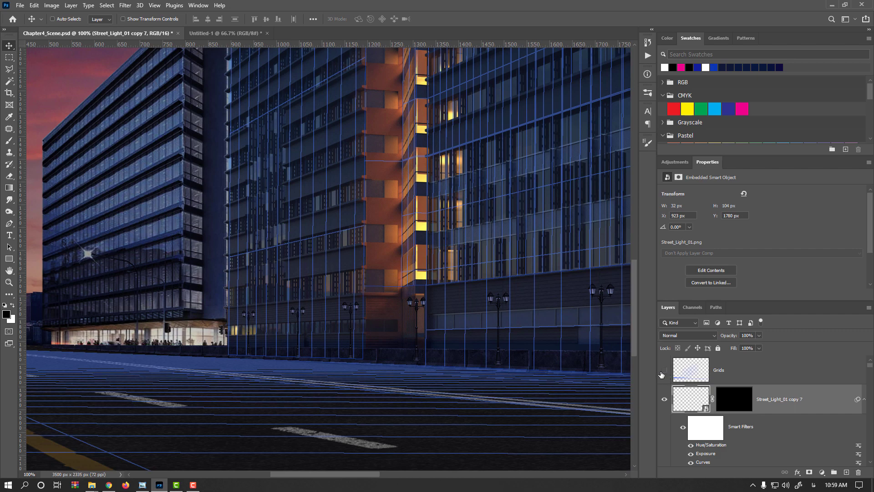
{"action": "left_click_drag", "start_coordinate": [542, 352], "coordinate": [484, 346]}
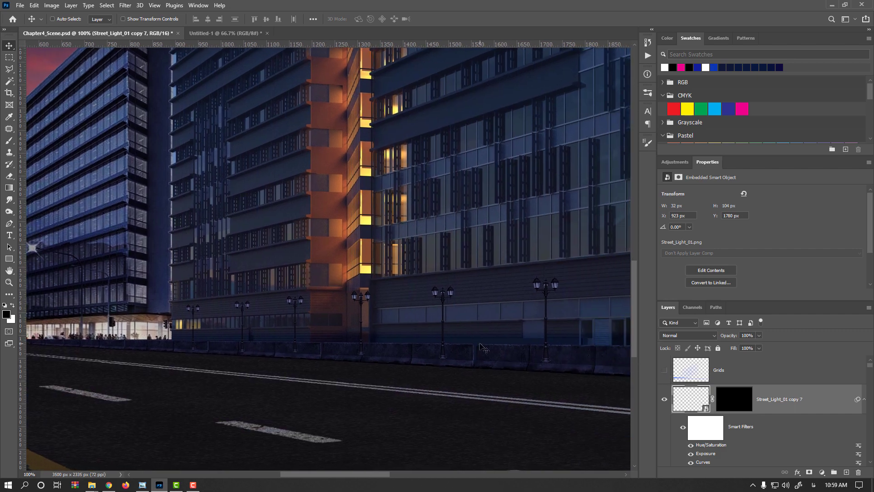
Locate the original Street_Light_01 layer and toggle its visibility off and on to check which lamp it controls
{"action": "key", "text": "alt+shift"}
{"action": "scroll", "coordinate": [688, 394], "scroll_direction": "down", "scroll_amount": 2}
{"action": "scroll", "coordinate": [696, 399], "scroll_direction": "down", "scroll_amount": 5}
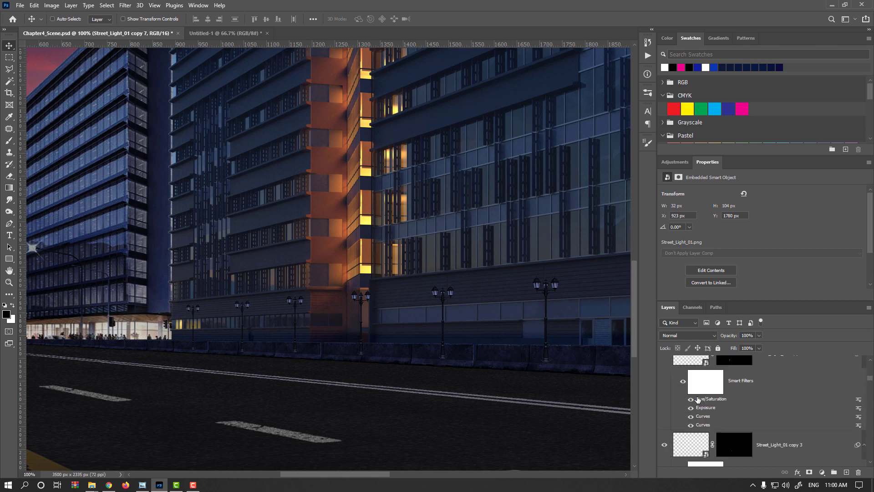
{"action": "scroll", "coordinate": [698, 400], "scroll_direction": "down", "scroll_amount": 8}
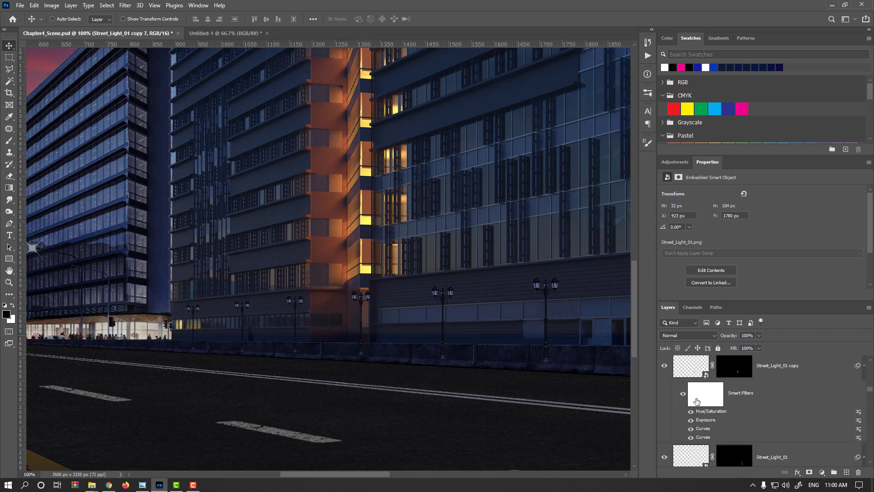
{"action": "scroll", "coordinate": [702, 401], "scroll_direction": "right", "scroll_amount": 10}
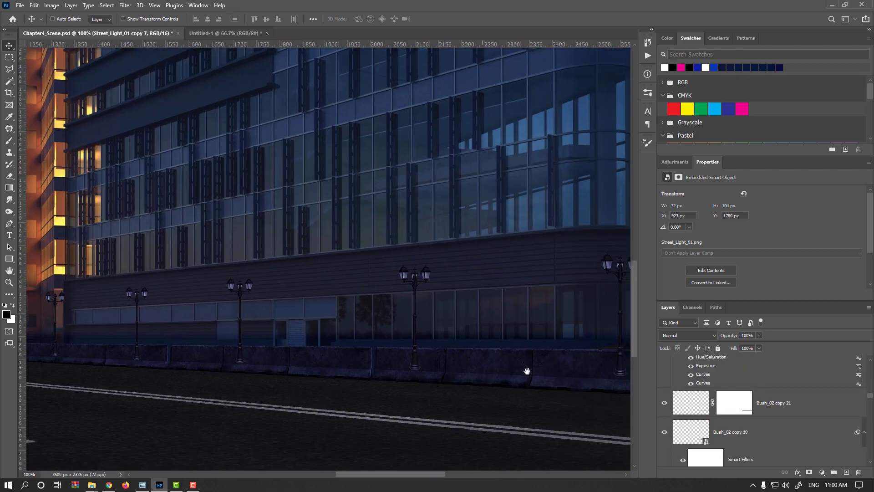
{"action": "scroll", "coordinate": [709, 403], "scroll_direction": "up", "scroll_amount": 2}
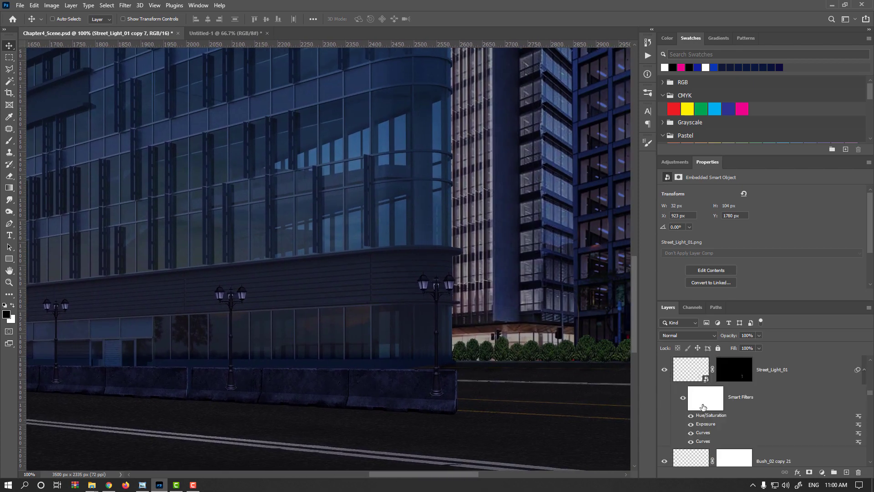
{"action": "left_click", "coordinate": [666, 372]}
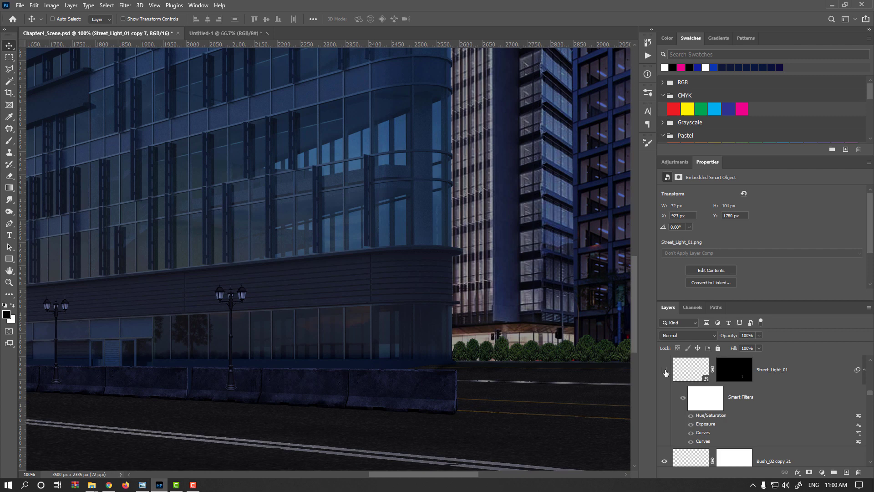
{"action": "left_click", "coordinate": [737, 379], "text": "shift"}
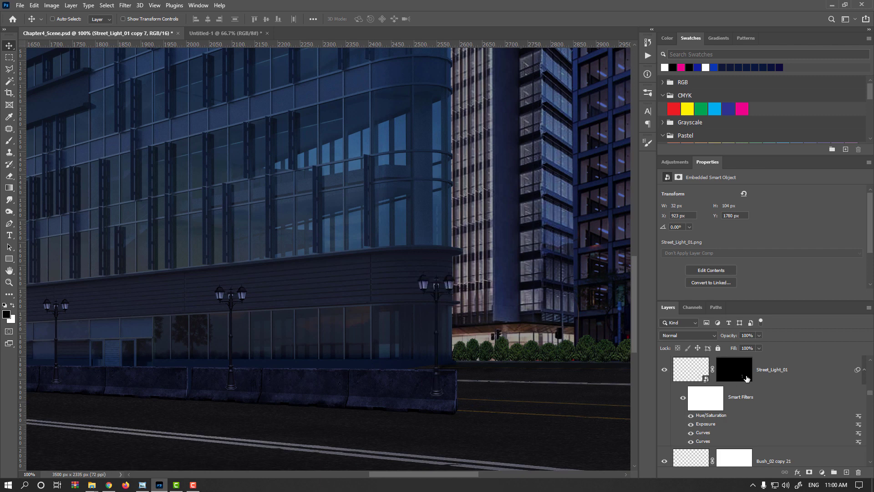
Select all layers from Street_Light_01 copy 7 through Street_Light_01 and put them in a group
{"action": "left_click", "coordinate": [782, 379], "text": "shift"}
{"action": "scroll", "coordinate": [770, 382], "scroll_direction": "up", "scroll_amount": 3}
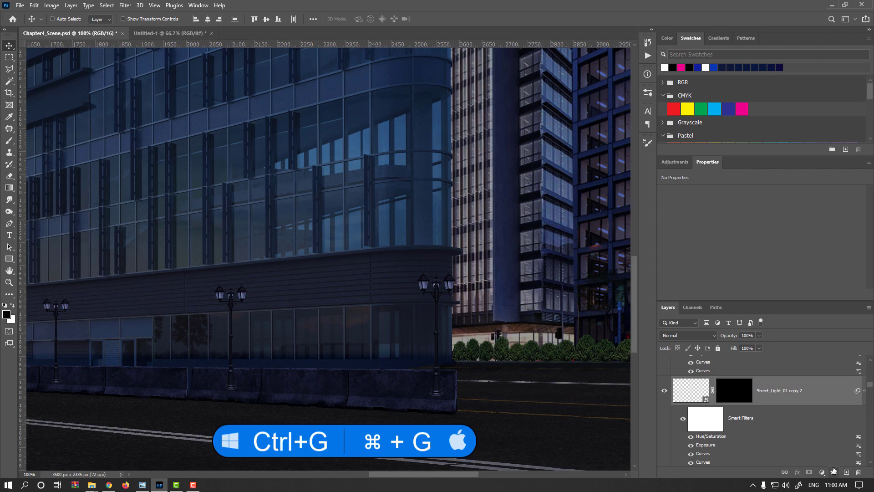
{"action": "left_click", "coordinate": [834, 473]}
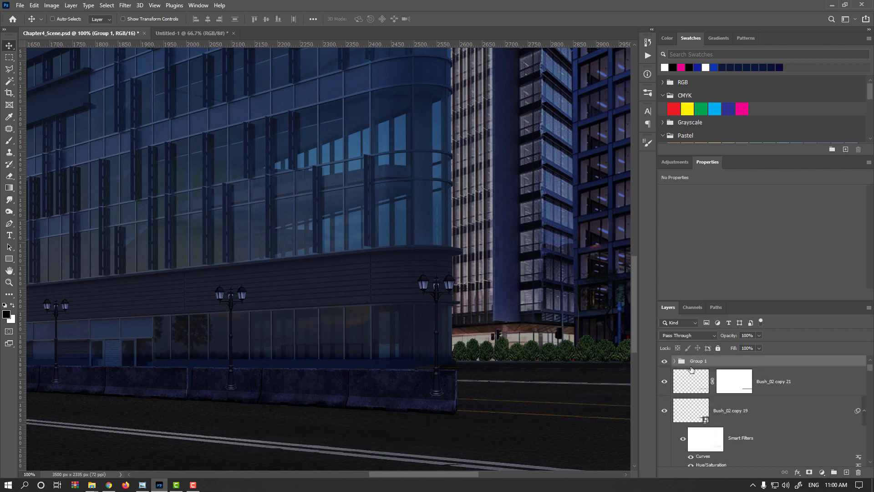
Rename the street light group Lights_1 and leave it collapsed
{"action": "left_click", "coordinate": [675, 360]}
{"action": "double_click", "coordinate": [693, 362]}
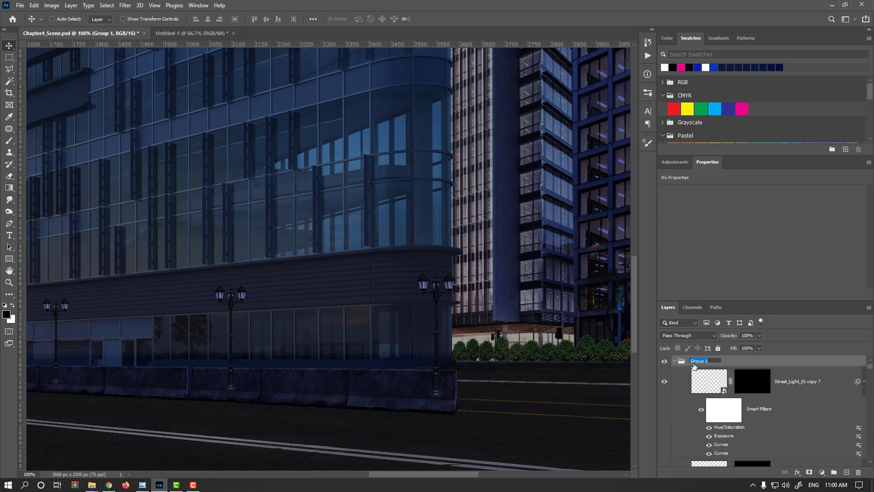
{"action": "type", "text": "Lights_1"}
{"action": "key", "text": "Return"}
{"action": "left_click", "coordinate": [675, 361]}
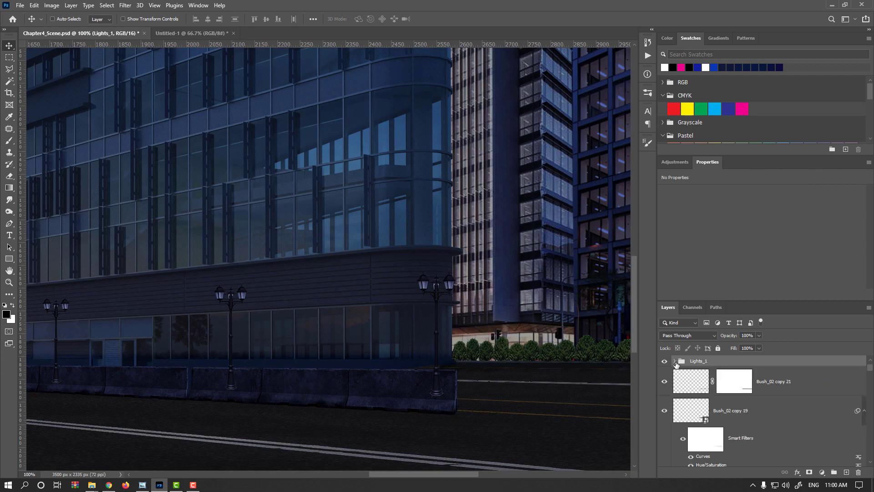
Compare the whole street scene with the Lights_1 group hidden and shown
{"action": "scroll", "coordinate": [400, 323], "scroll_direction": "down", "scroll_amount": 4}
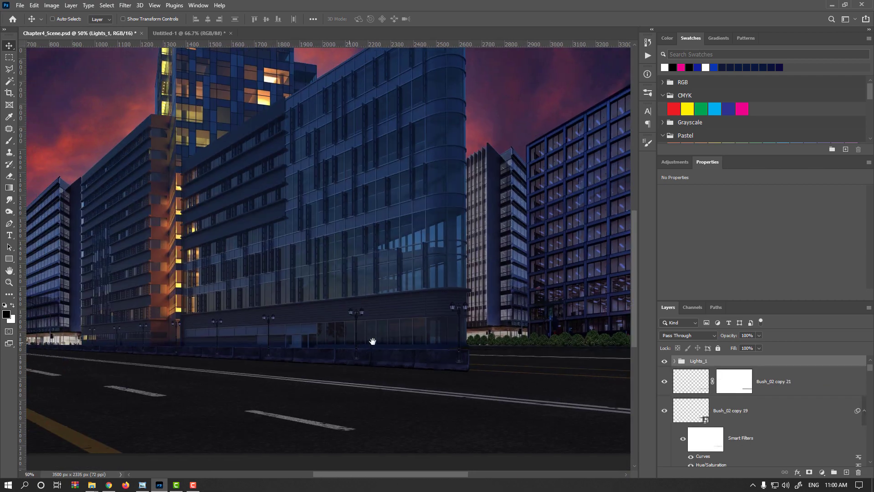
{"action": "left_click", "coordinate": [665, 363]}
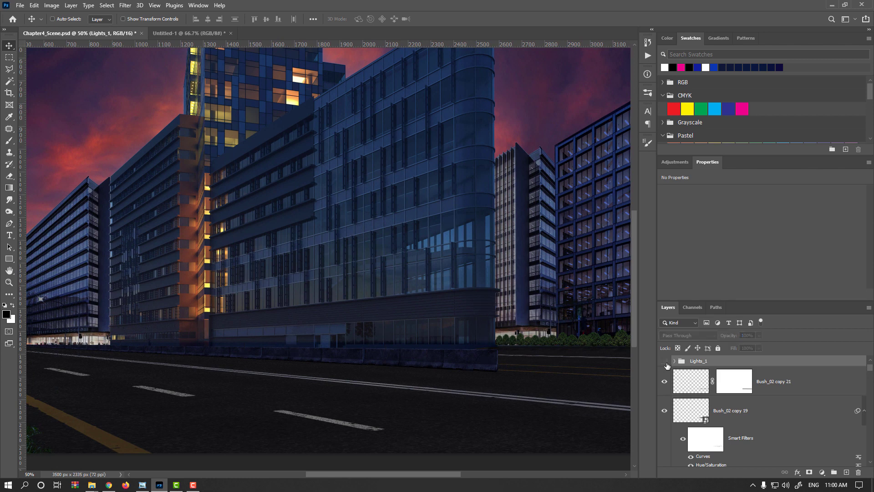
{"action": "left_click", "coordinate": [666, 363]}
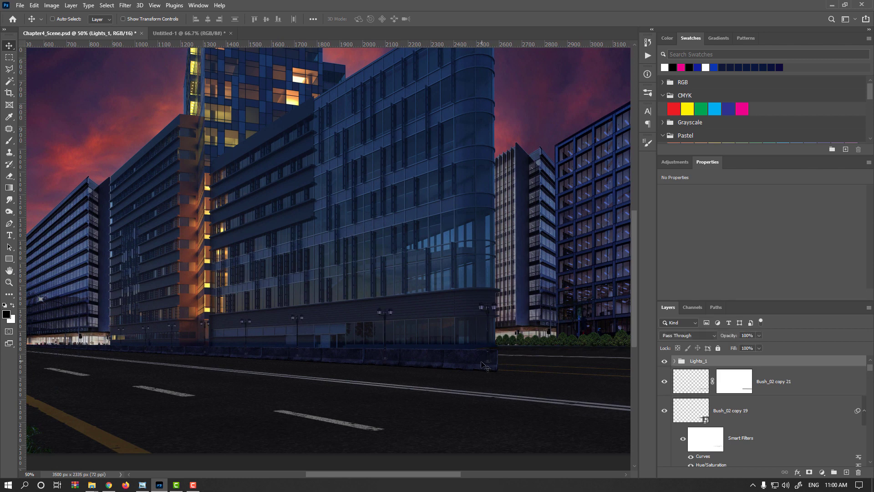
Locate the concrete barrier layer, Layer 6 copy 8, check it by toggling its visibility, and rename it Blocks
{"action": "right_click", "coordinate": [467, 363]}
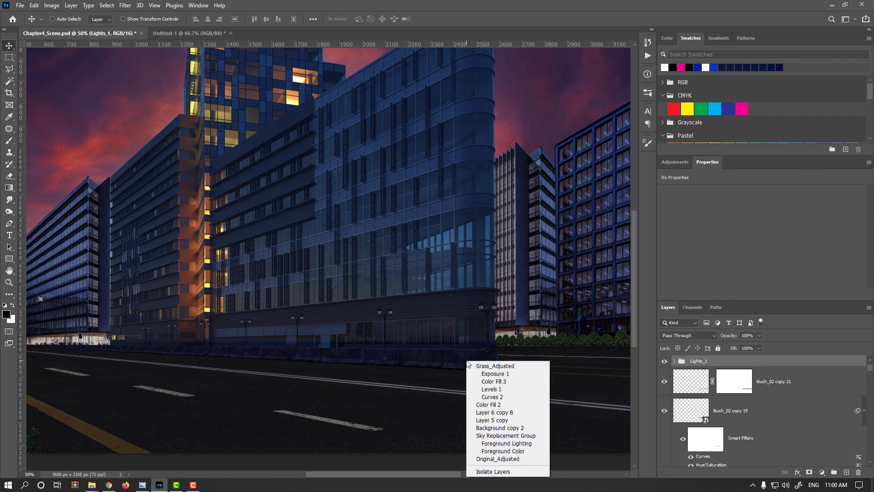
{"action": "left_click", "coordinate": [494, 412]}
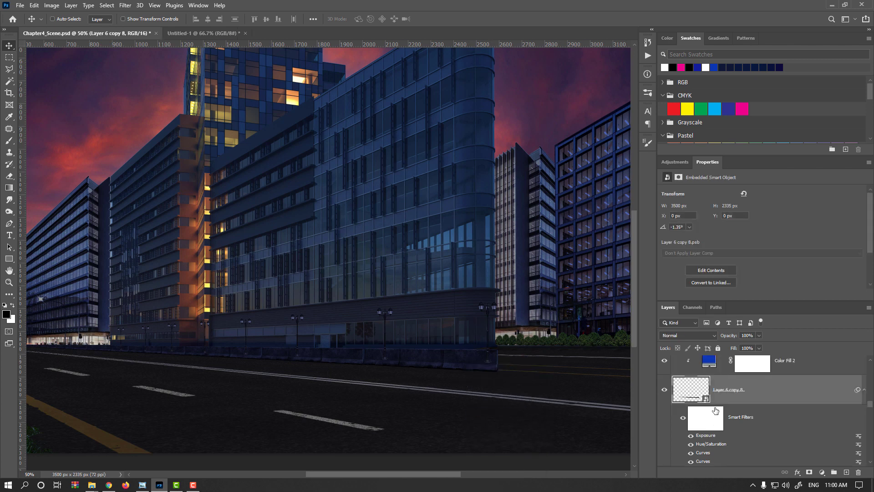
{"action": "left_click", "coordinate": [665, 390]}
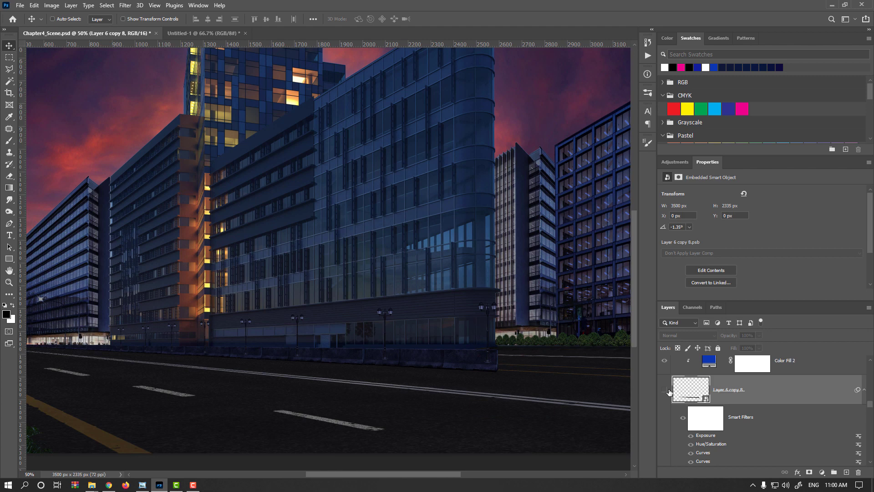
{"action": "left_click", "coordinate": [667, 390]}
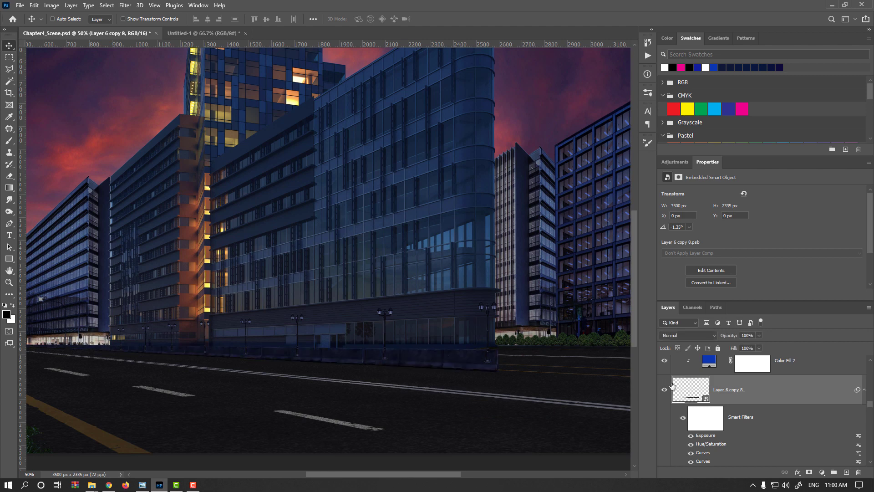
{"action": "double_click", "coordinate": [727, 390]}
{"action": "type", "text": "Blocks"}
{"action": "key", "text": "Return"}
Load the outline of the Blocks layer as a selection and inspect it around the lamp bases
{"action": "key", "text": "ctrl"}
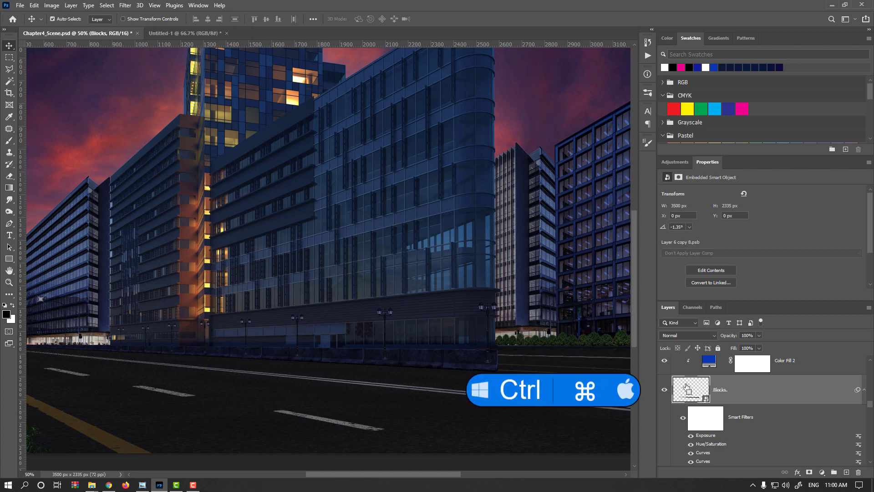
{"action": "left_click", "coordinate": [693, 395], "text": "ctrl"}
{"action": "scroll", "coordinate": [414, 356], "scroll_direction": "up", "scroll_amount": 3}
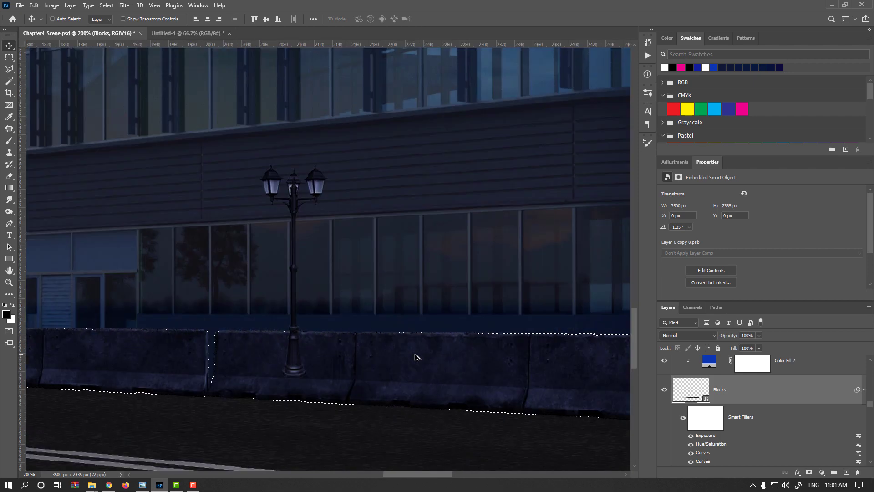
{"action": "scroll", "coordinate": [362, 344], "scroll_direction": "down", "scroll_amount": 2}
Add an inverted layer mask from the barrier selection to the Lights_1 group and compare the group with the mask off and on
{"action": "scroll", "coordinate": [820, 391], "scroll_direction": "up", "scroll_amount": 5}
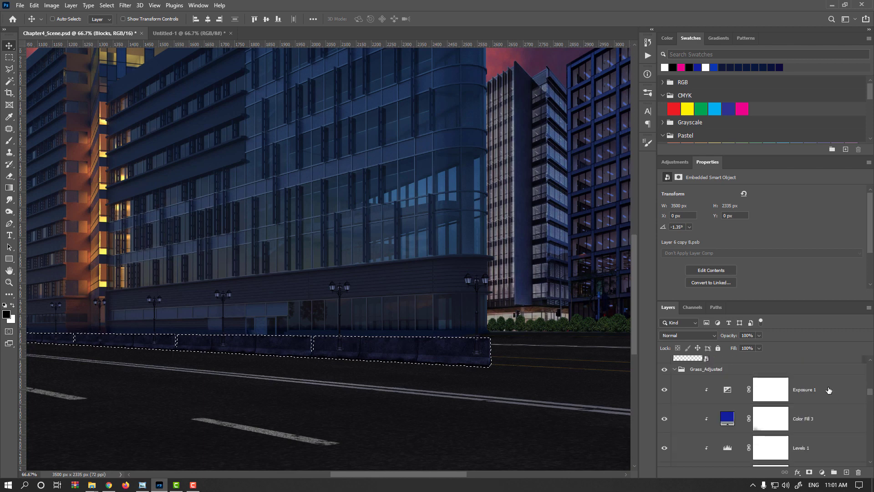
{"action": "left_click", "coordinate": [713, 393]}
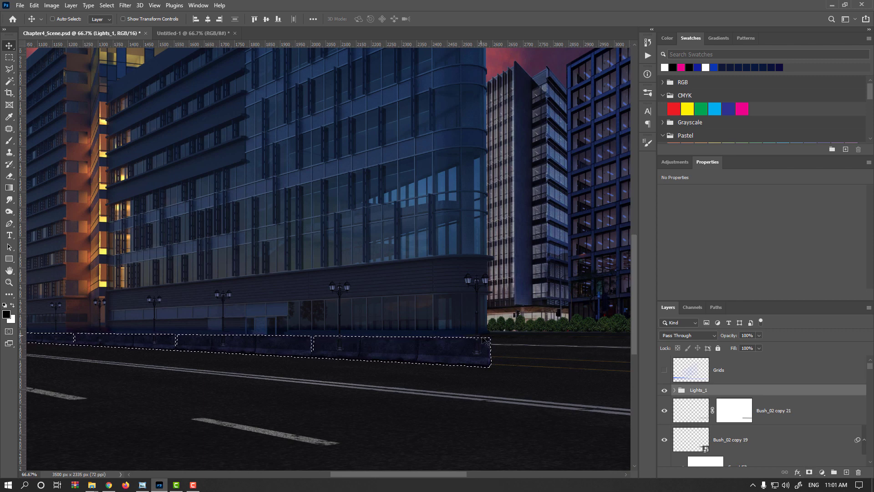
{"action": "key", "text": "alt"}
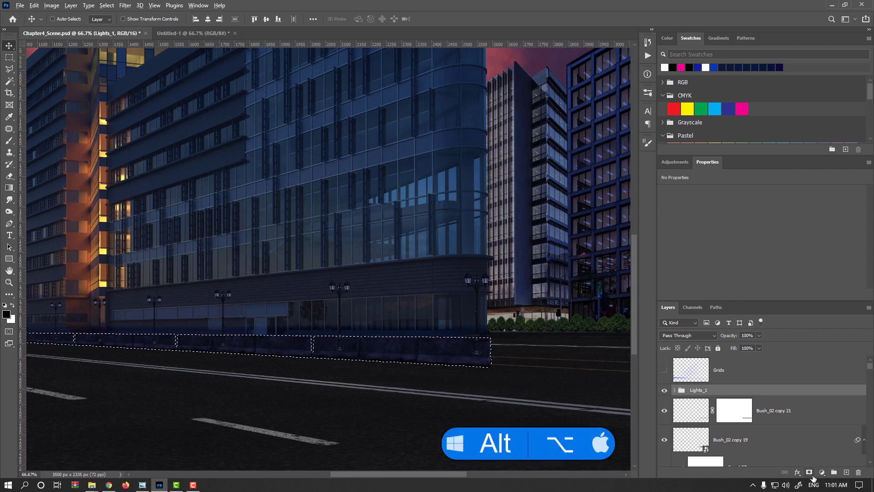
{"action": "left_click", "coordinate": [809, 473], "text": "alt"}
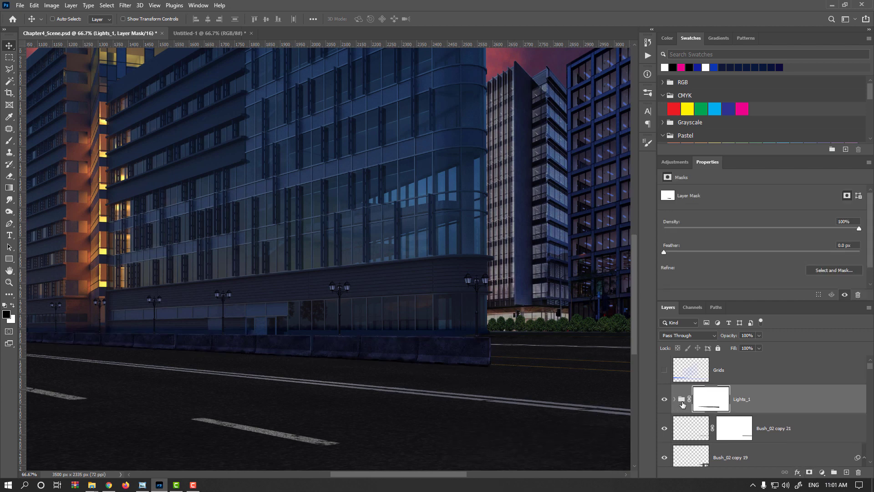
{"action": "left_click", "coordinate": [705, 404], "text": "shift"}
{"action": "left_click", "coordinate": [705, 404], "text": "shift"}
Duplicate the nearest Street_Light_01 lamp to the far end of the hedge by the building corner and scale it down to suit the distance
{"action": "scroll", "coordinate": [355, 349], "scroll_direction": "down", "scroll_amount": 2}
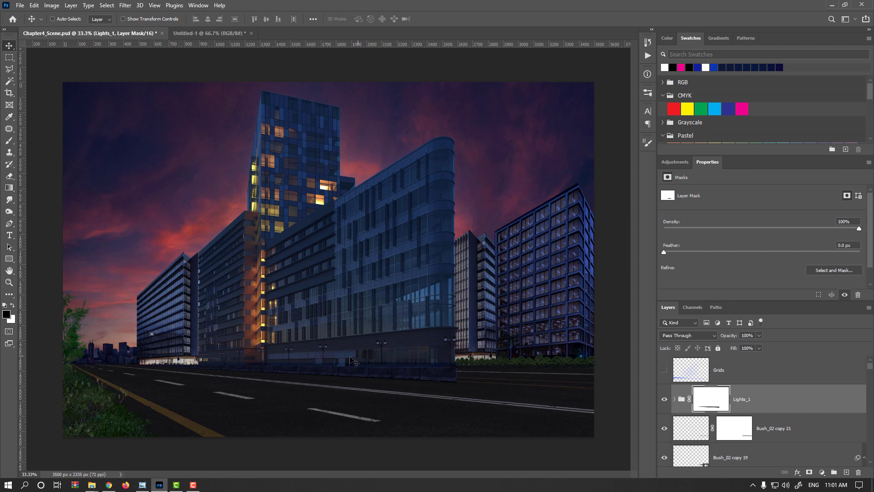
{"action": "scroll", "coordinate": [362, 372], "scroll_direction": "up", "scroll_amount": 1}
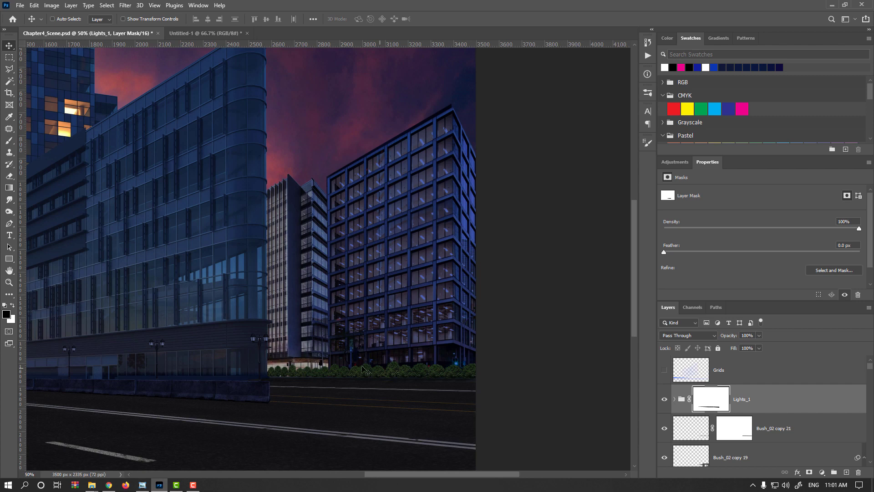
{"action": "key", "text": "ctrl"}
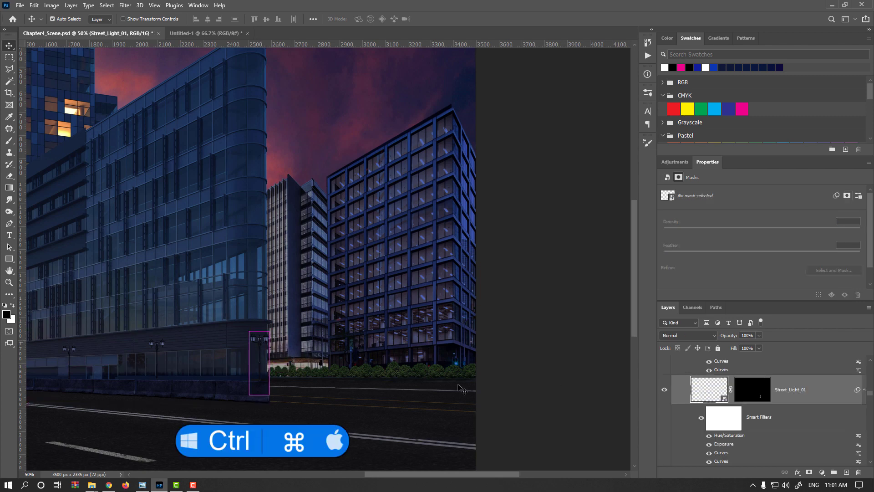
{"action": "left_click_drag", "start_coordinate": [264, 369], "coordinate": [469, 374]}
{"action": "scroll", "coordinate": [469, 374], "scroll_direction": "up", "scroll_amount": 4}
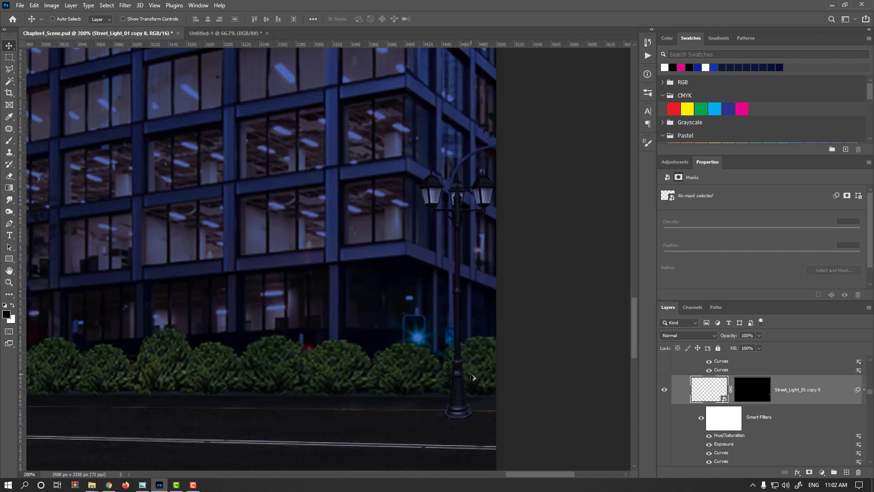
{"action": "key", "text": "ctrl+t"}
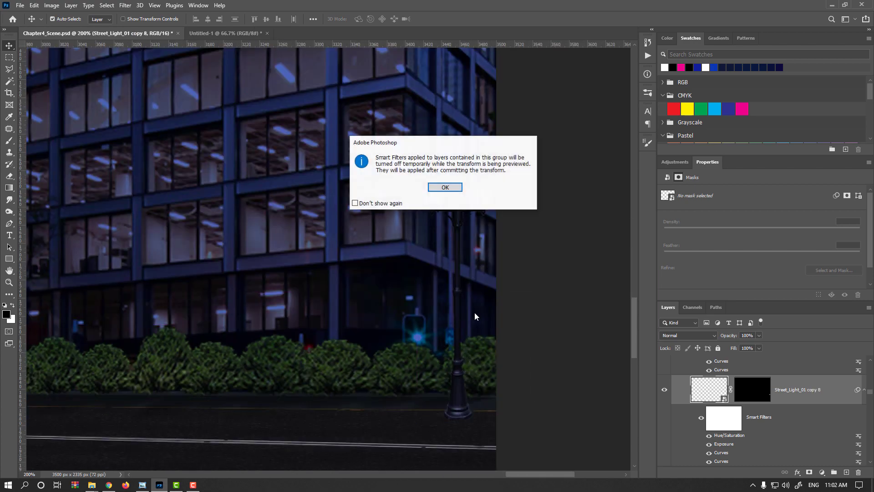
{"action": "key", "text": "Return"}
{"action": "left_click_drag", "start_coordinate": [499, 169], "coordinate": [496, 171]}
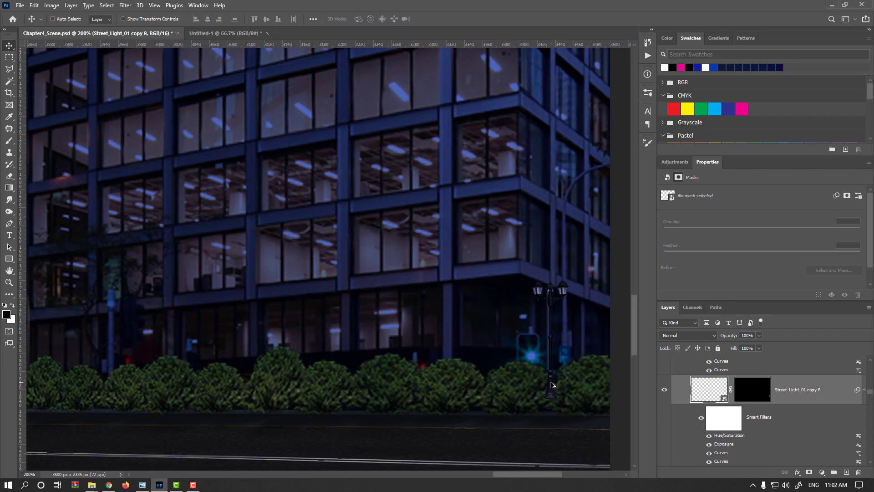
Duplicate the hedge lamp further along the bushes toward the glass building and scale the copy to about 88%
{"action": "left_click_drag", "start_coordinate": [553, 385], "coordinate": [402, 385]}
{"action": "left_click_drag", "start_coordinate": [682, 395], "coordinate": [710, 382]}
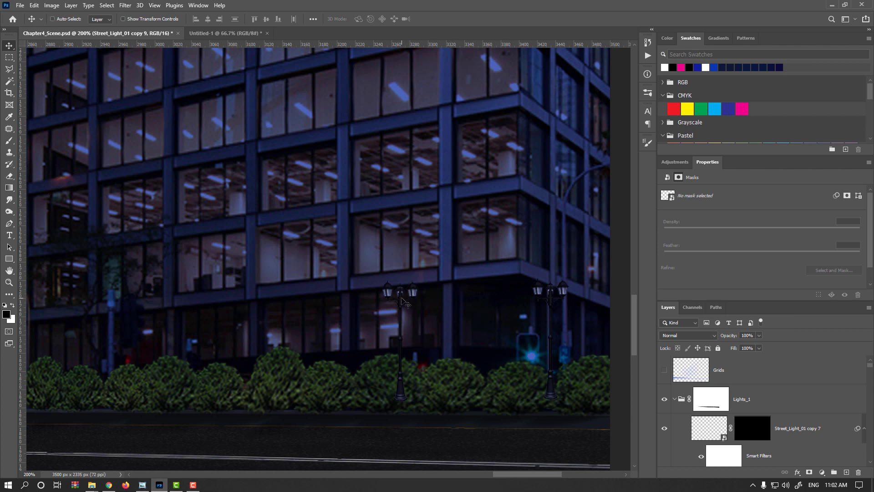
{"action": "mouse_move", "coordinate": [402, 300]}
{"action": "left_mouse_down"}
{"action": "mouse_move", "coordinate": [420, 299]}
{"action": "mouse_move", "coordinate": [413, 283]}
{"action": "mouse_move", "coordinate": [408, 292]}
{"action": "left_mouse_up"}
{"action": "key", "text": "Return"}
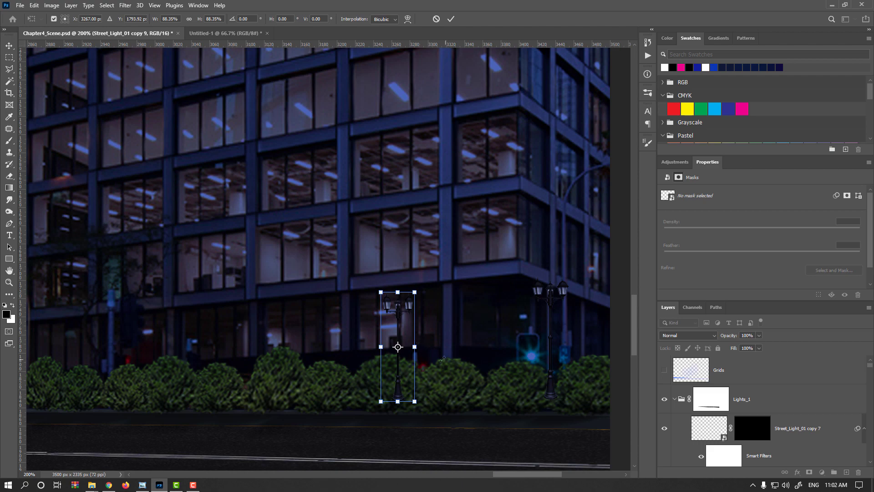
{"action": "key", "text": "Return"}
Place a third lamp along the hedge, move it closer to the second one, and scale it down for perspective
{"action": "scroll", "coordinate": [477, 371], "scroll_direction": "down", "scroll_amount": 3}
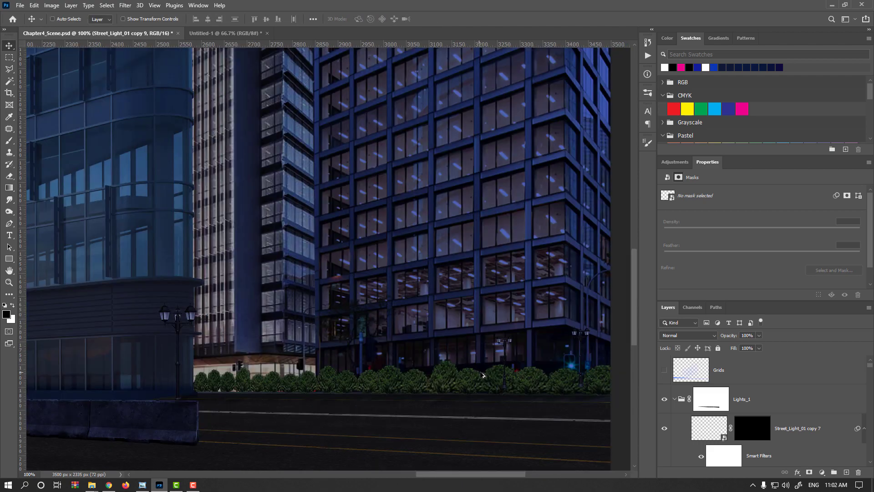
{"action": "scroll", "coordinate": [487, 374], "scroll_direction": "up", "scroll_amount": 2}
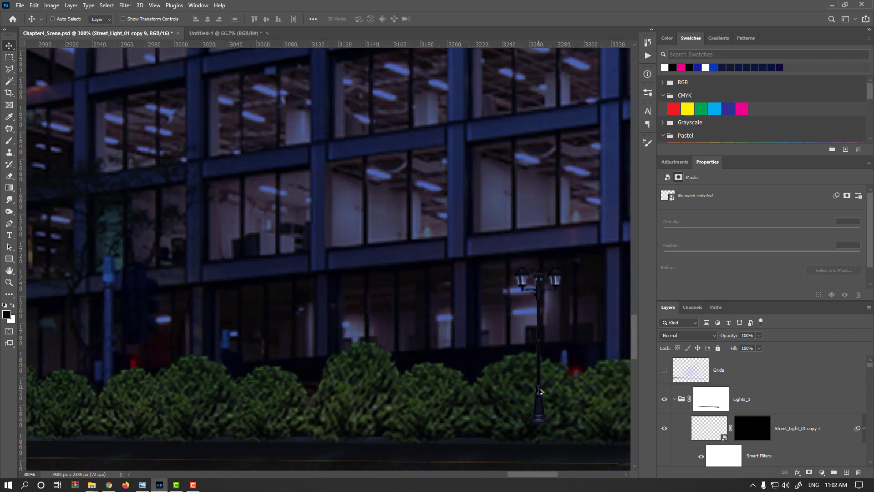
{"action": "left_click_drag", "start_coordinate": [541, 391], "coordinate": [263, 389]}
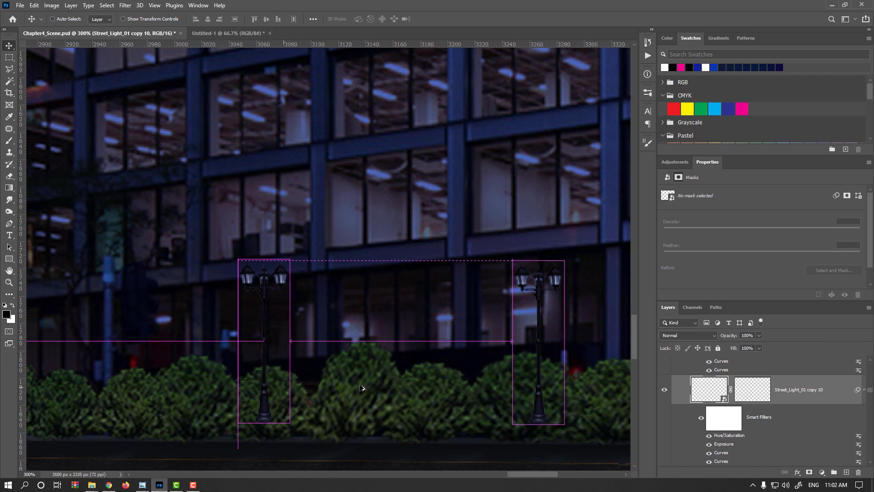
{"action": "scroll", "coordinate": [414, 381], "scroll_direction": "down", "scroll_amount": 2}
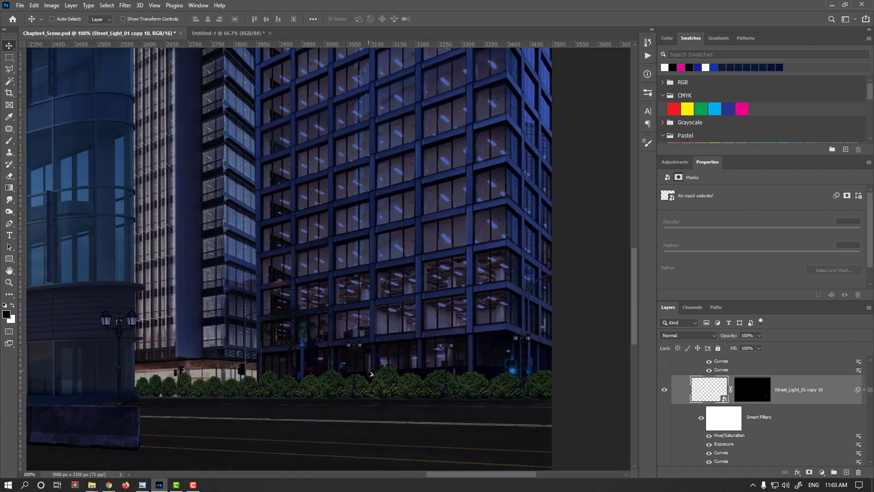
{"action": "scroll", "coordinate": [369, 374], "scroll_direction": "up", "scroll_amount": 2}
{"action": "left_click_drag", "start_coordinate": [333, 416], "coordinate": [381, 412]}
{"action": "key", "text": "ctrl+t"}
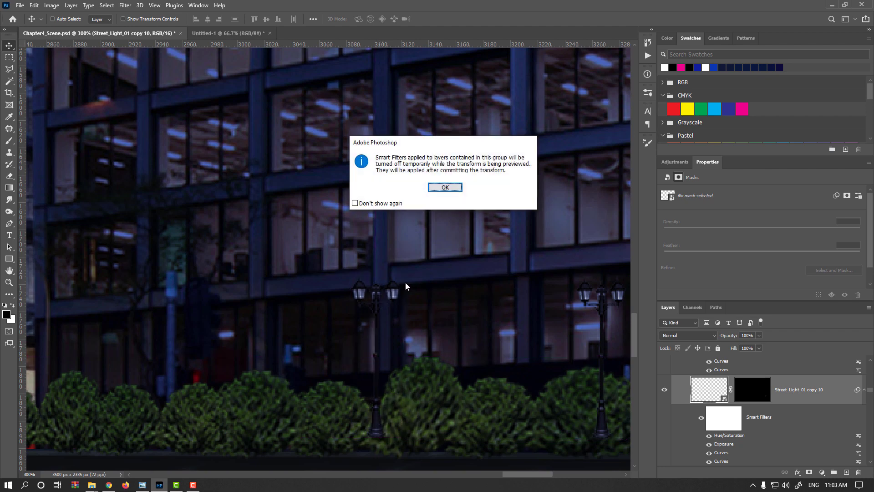
{"action": "key", "text": "Return"}
{"action": "left_click_drag", "start_coordinate": [404, 274], "coordinate": [388, 298]}
{"action": "key", "text": "Return"}
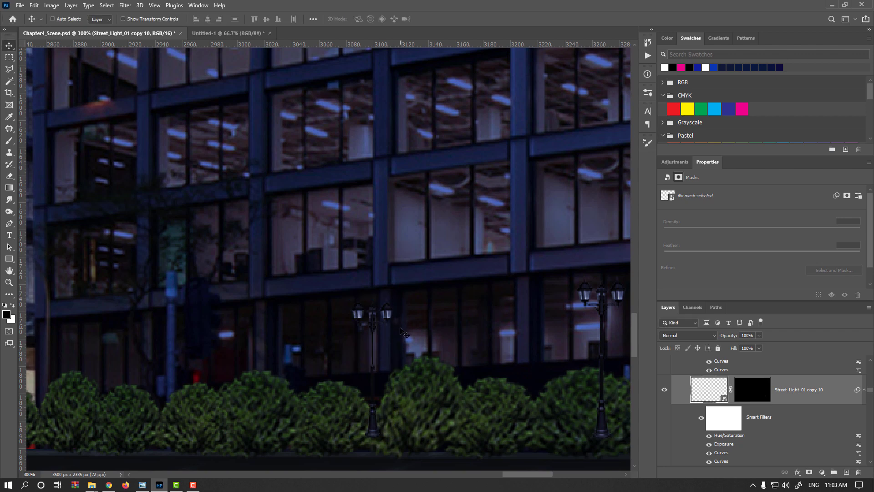
Duplicate the third hedge lamp toward the near edge of the dark blue building and scale the copy to about 85%
{"action": "left_click_drag", "start_coordinate": [364, 365], "coordinate": [501, 350]}
{"action": "left_click_drag", "start_coordinate": [502, 397], "coordinate": [295, 388]}
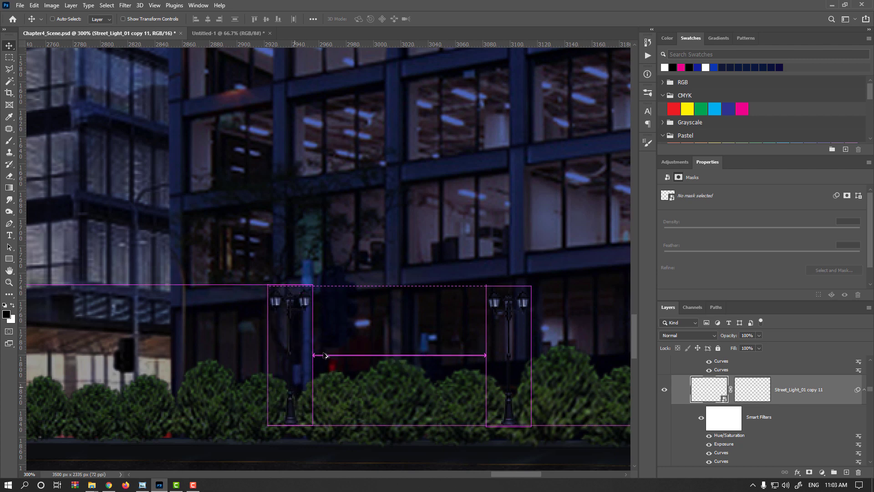
{"action": "key", "text": "ctrl+t"}
{"action": "key", "text": "Return"}
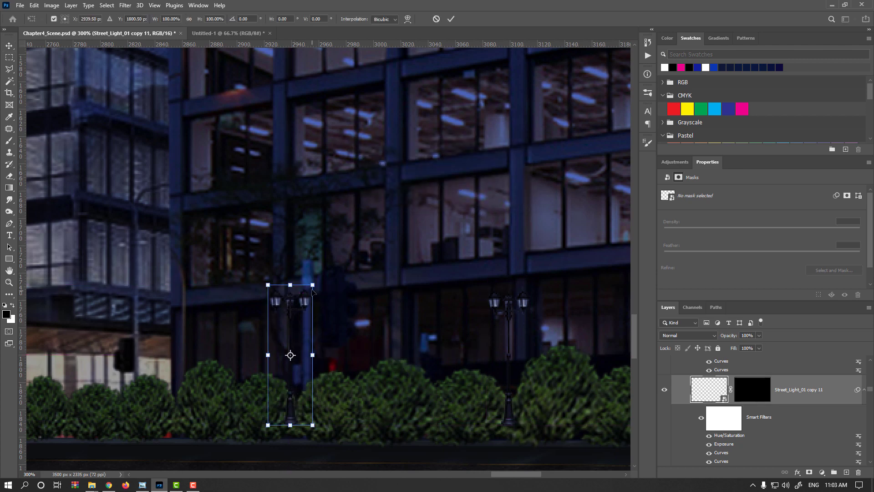
{"action": "left_click_drag", "start_coordinate": [304, 292], "coordinate": [312, 308]}
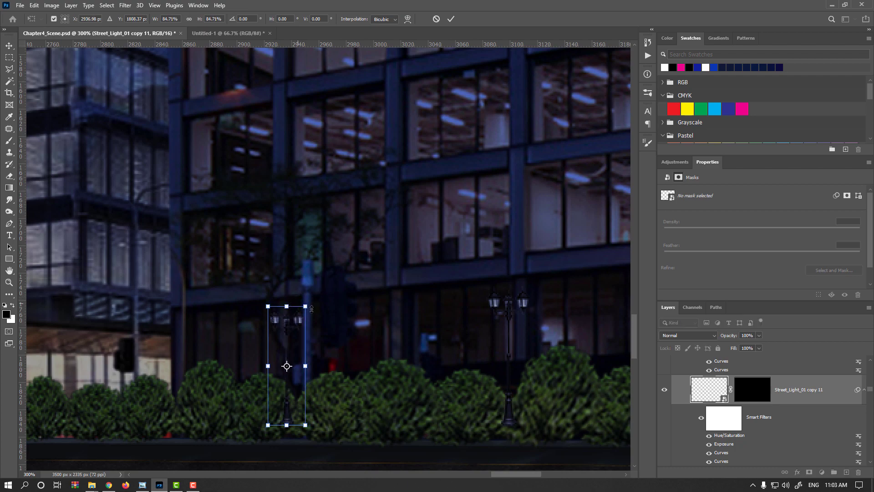
{"action": "key", "text": "Return"}
Add a fifth hedge lamp in front of the striped building, scale it to about 96.5%, and nudge it up to align its base
{"action": "scroll", "coordinate": [360, 335], "scroll_direction": "left", "scroll_amount": 5}
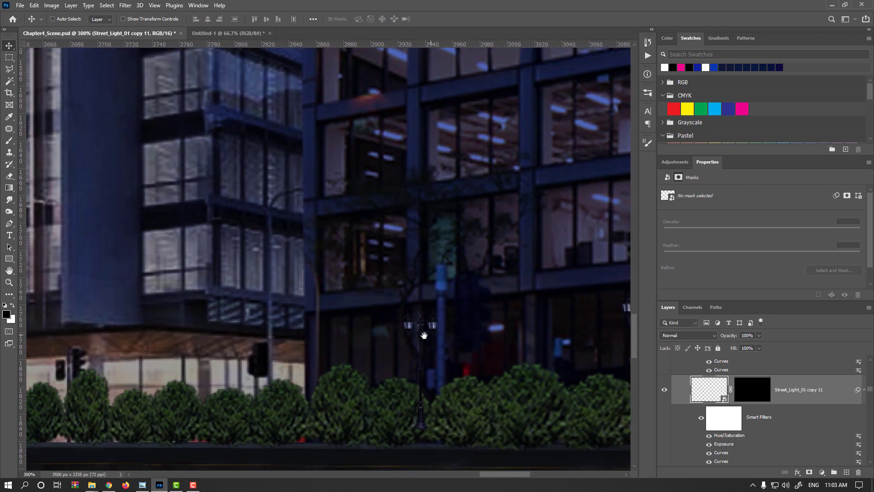
{"action": "left_click_drag", "start_coordinate": [473, 409], "coordinate": [392, 384]}
{"action": "key", "text": "Down"}
{"action": "key", "text": "Down"}
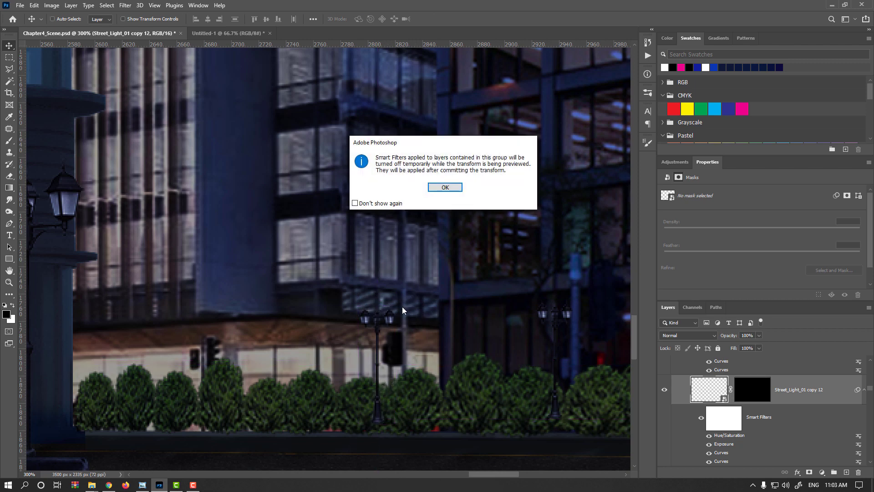
{"action": "key", "text": "Return"}
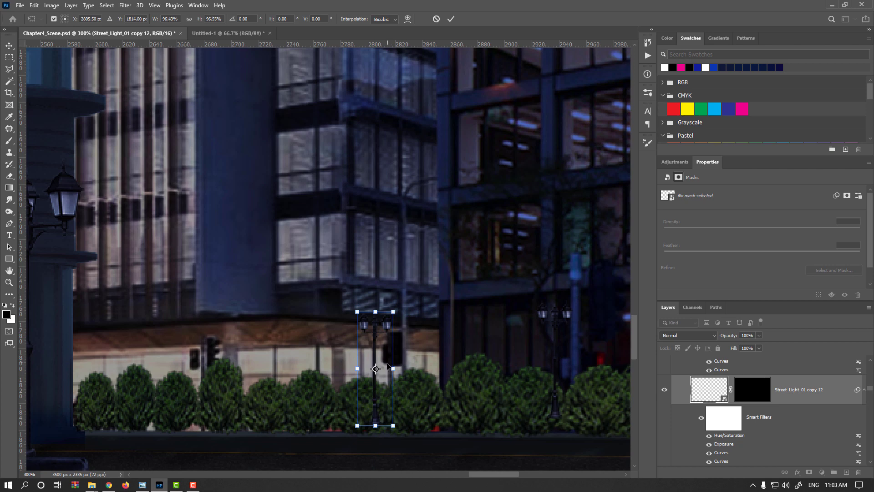
{"action": "key", "text": "Up"}
{"action": "key", "text": "Up"}
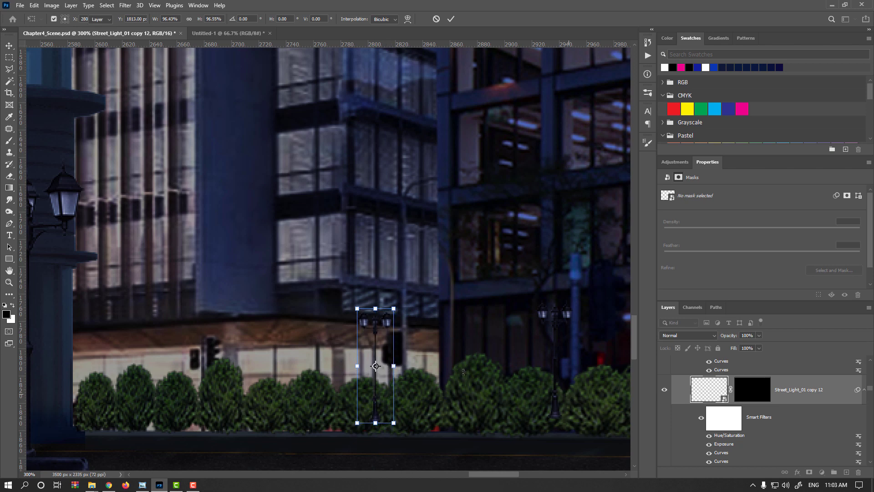
{"action": "key", "text": "Return"}
Duplicate a sixth lamp beside the glass building's corner, scale it to about 88%, and adjust its position among the bushes
{"action": "key", "text": "ctrl+i"}
{"action": "left_click_drag", "start_coordinate": [381, 378], "coordinate": [361, 405]}
{"action": "key", "text": "ctrl+t"}
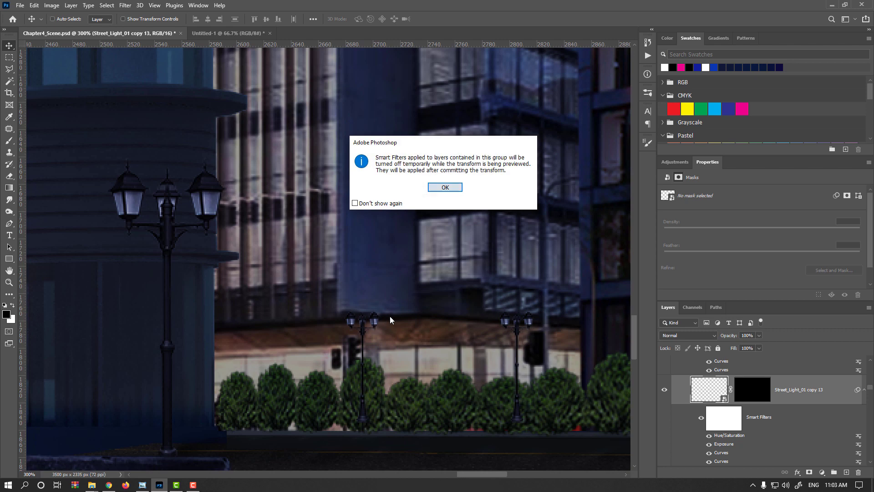
{"action": "key", "text": "Return"}
{"action": "left_click_drag", "start_coordinate": [378, 311], "coordinate": [369, 322]}
{"action": "left_click_drag", "start_coordinate": [363, 376], "coordinate": [360, 376]}
{"action": "left_click_drag", "start_coordinate": [373, 324], "coordinate": [374, 321]}
{"action": "key", "text": "Return"}
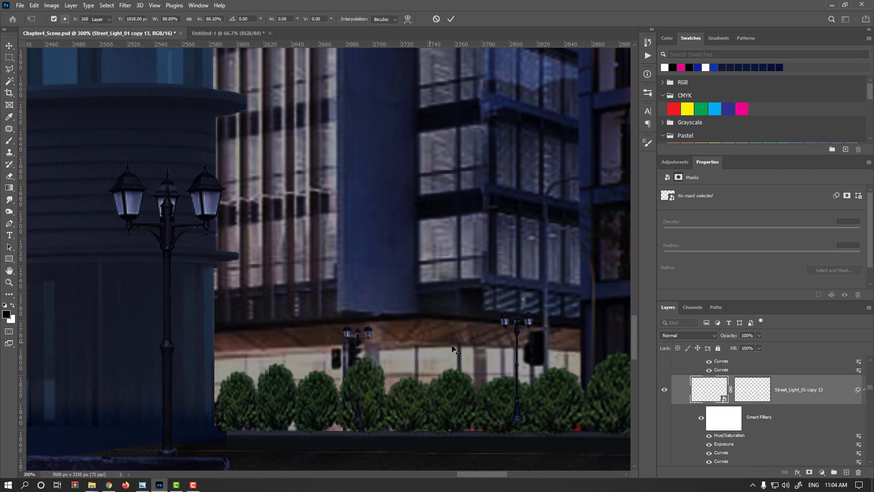
{"action": "scroll", "coordinate": [446, 349], "scroll_direction": "down", "scroll_amount": 6}
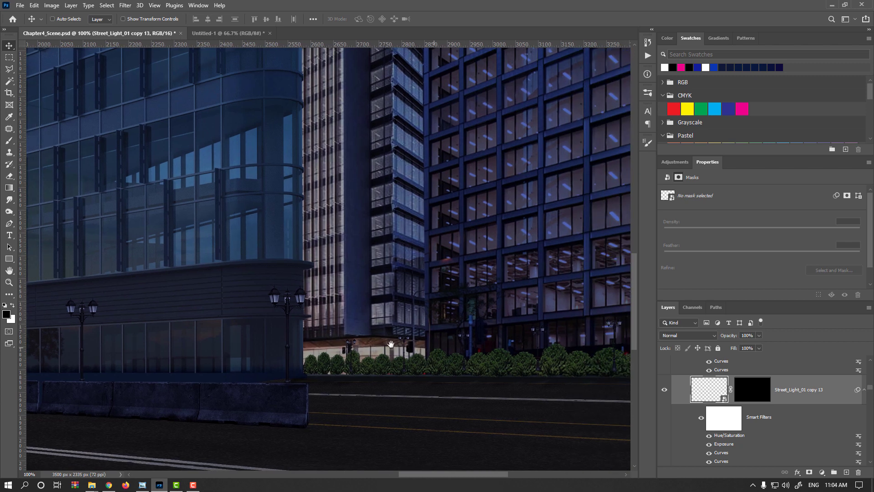
{"action": "left_click_drag", "start_coordinate": [390, 344], "coordinate": [324, 337]}
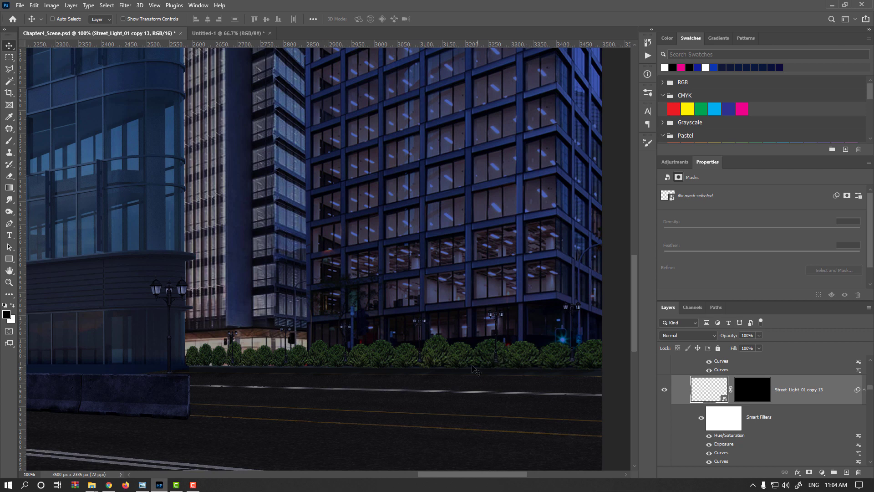
Collapse the Lights_1 group and load the outline of the Bush_02 copy 19 hedge layer as a selection
{"action": "scroll", "coordinate": [738, 394], "scroll_direction": "up", "scroll_amount": 8}
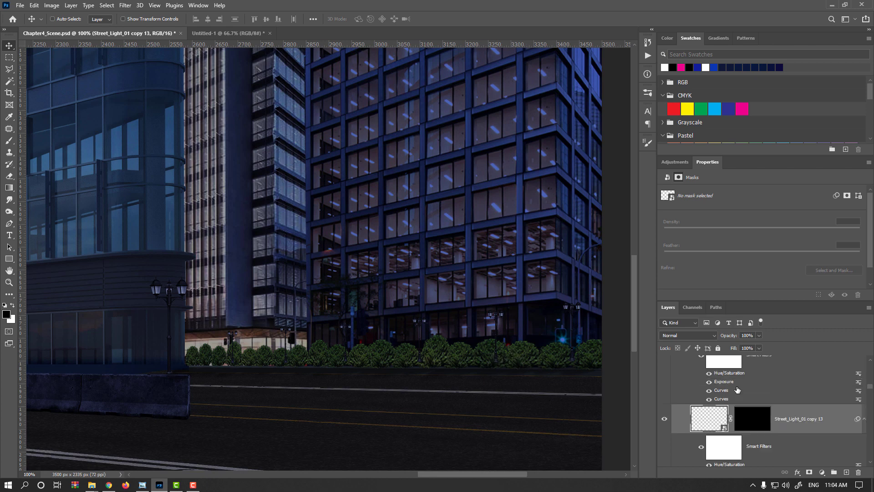
{"action": "scroll", "coordinate": [739, 385], "scroll_direction": "up", "scroll_amount": 1}
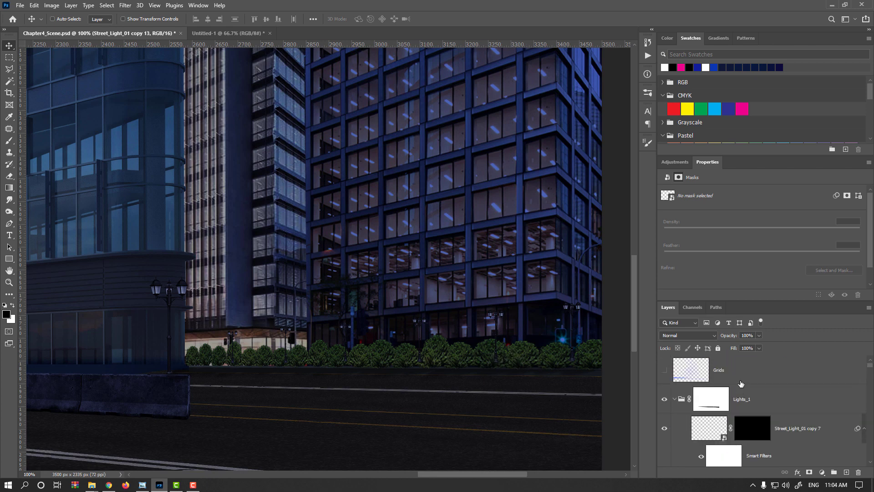
{"action": "left_click", "coordinate": [674, 399]}
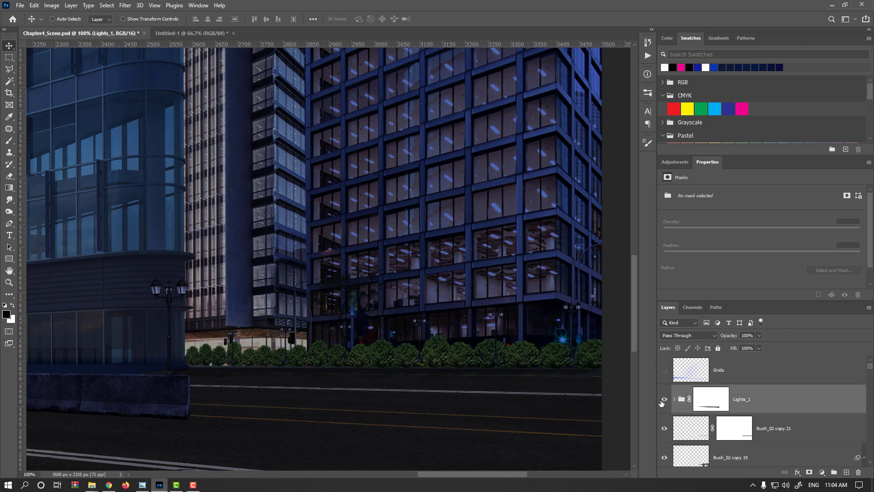
{"action": "right_click", "coordinate": [556, 359]}
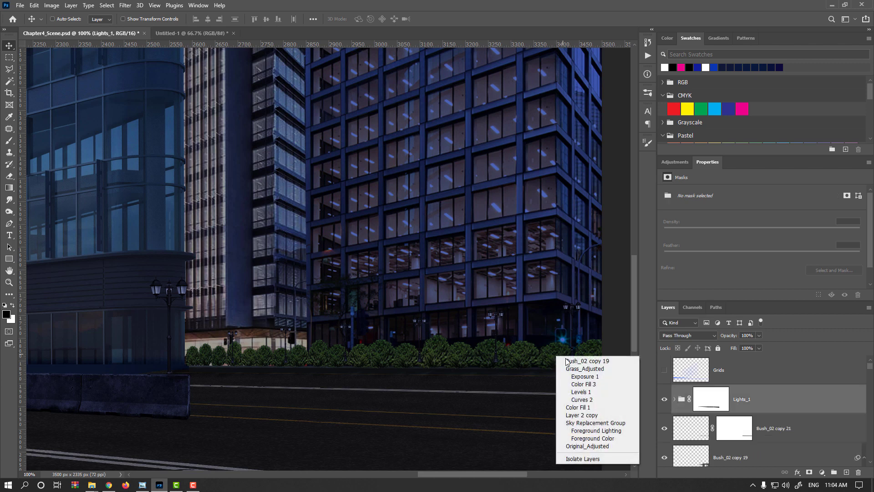
{"action": "left_click", "coordinate": [566, 361]}
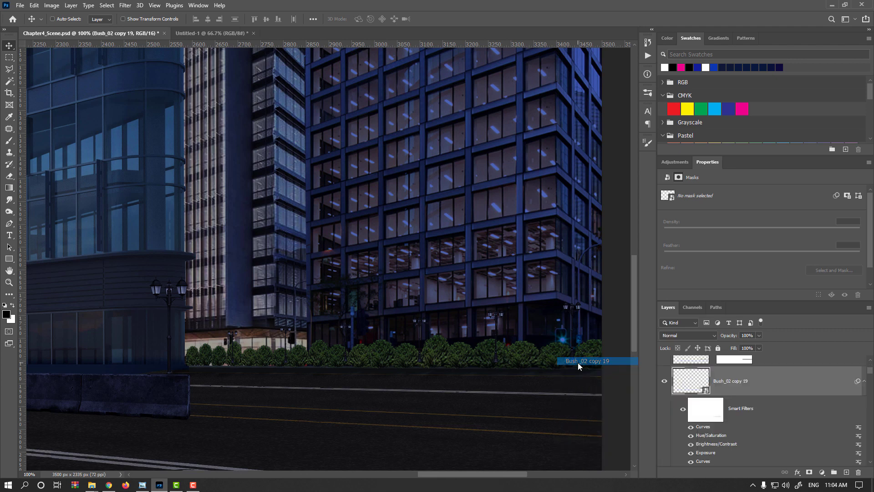
{"action": "left_click", "coordinate": [694, 385], "text": "ctrl"}
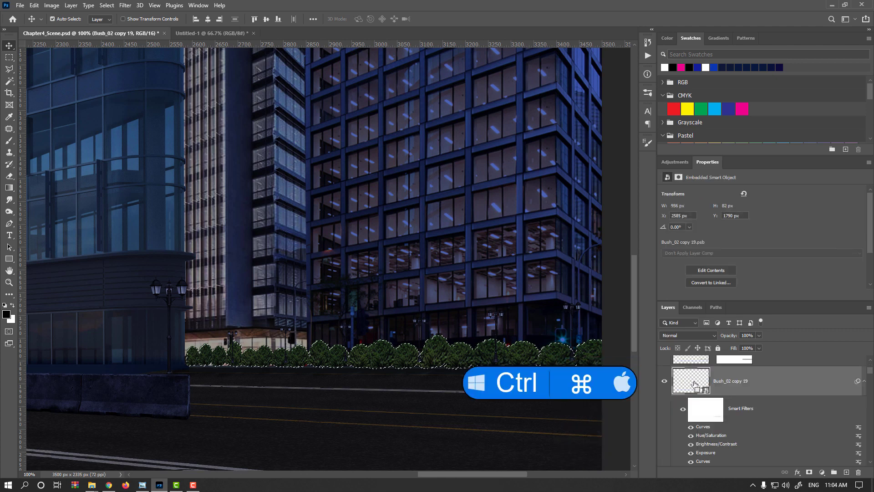
Fill the hedge selection with black on the Lights_1 group's mask to hide the lamp bases behind the bushes, and deselect
{"action": "scroll", "coordinate": [726, 396], "scroll_direction": "up", "scroll_amount": 3}
{"action": "left_click", "coordinate": [722, 394]}
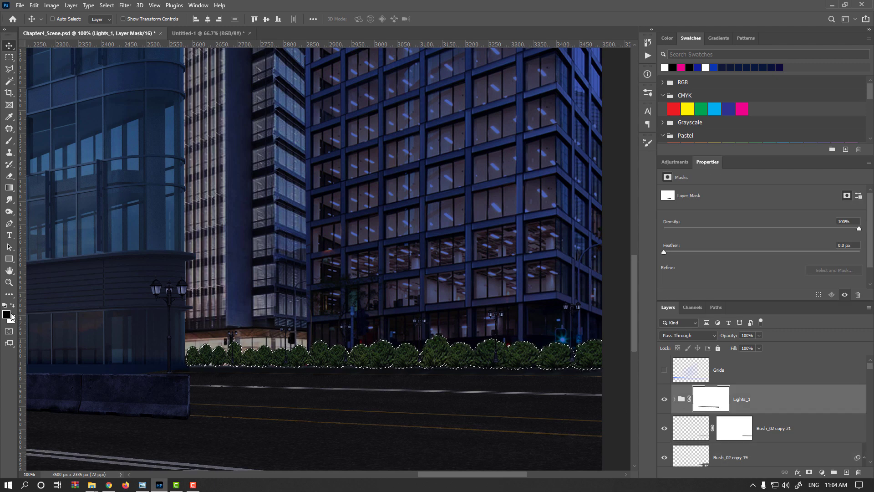
{"action": "key", "text": "alt+Delete"}
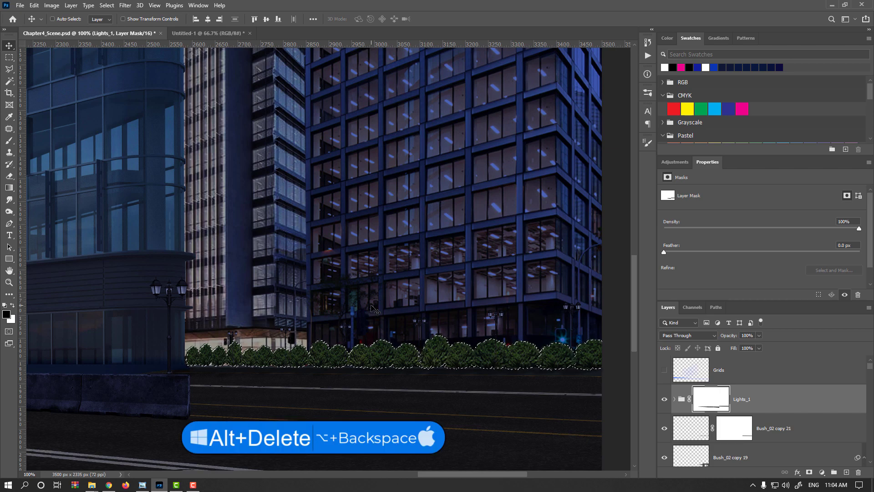
{"action": "scroll", "coordinate": [496, 339], "scroll_direction": "up", "scroll_amount": 2}
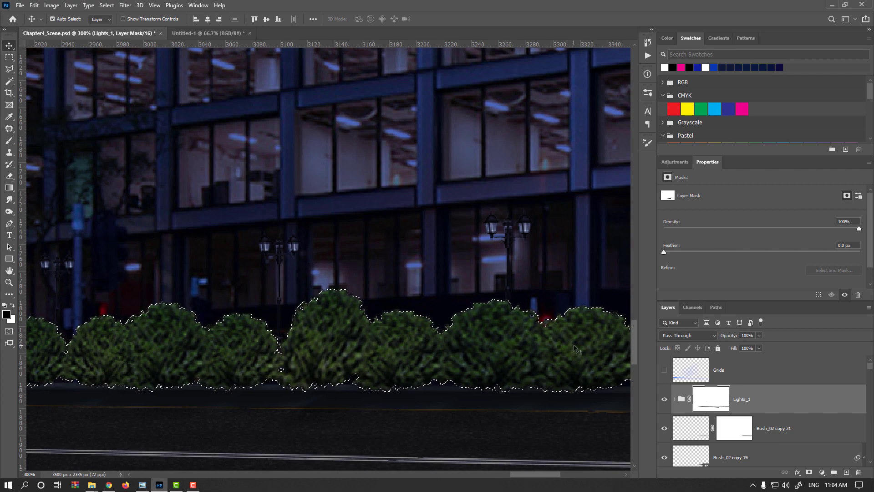
{"action": "key", "text": "ctrl+d"}
{"action": "scroll", "coordinate": [522, 337], "scroll_direction": "down", "scroll_amount": 2}
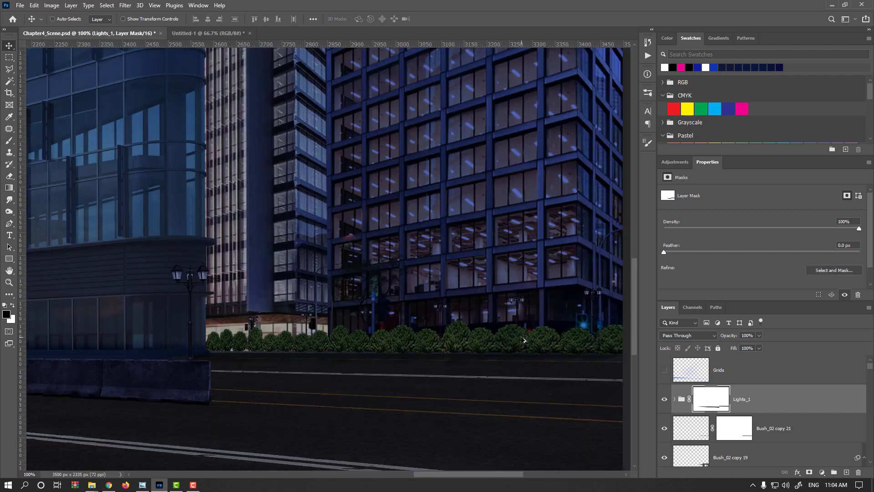
{"action": "scroll", "coordinate": [523, 339], "scroll_direction": "down", "scroll_amount": 1}
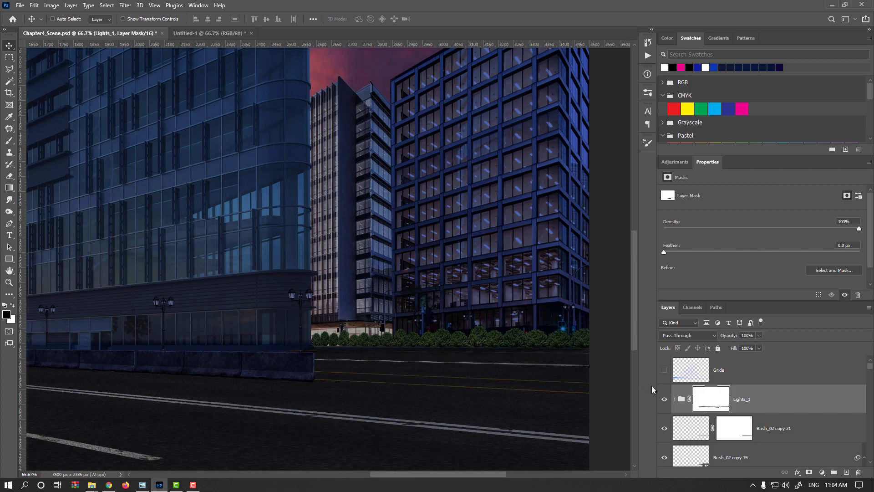
{"action": "scroll", "coordinate": [499, 365], "scroll_direction": "down", "scroll_amount": 1}
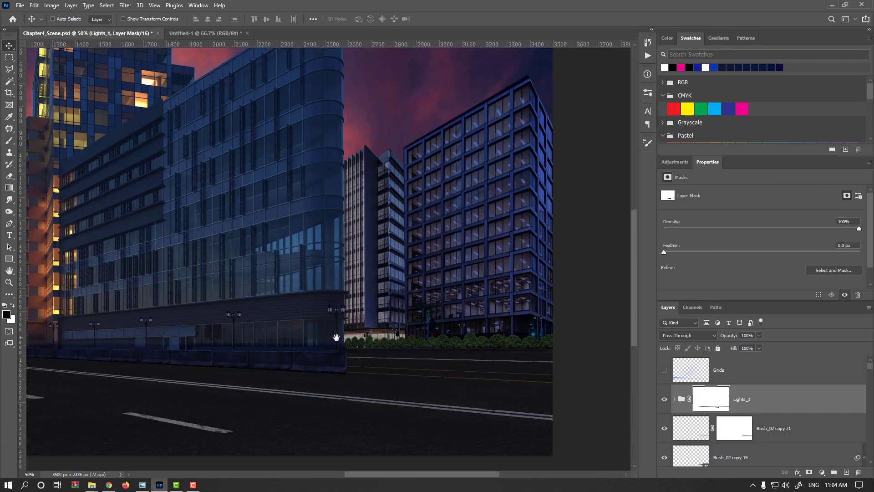